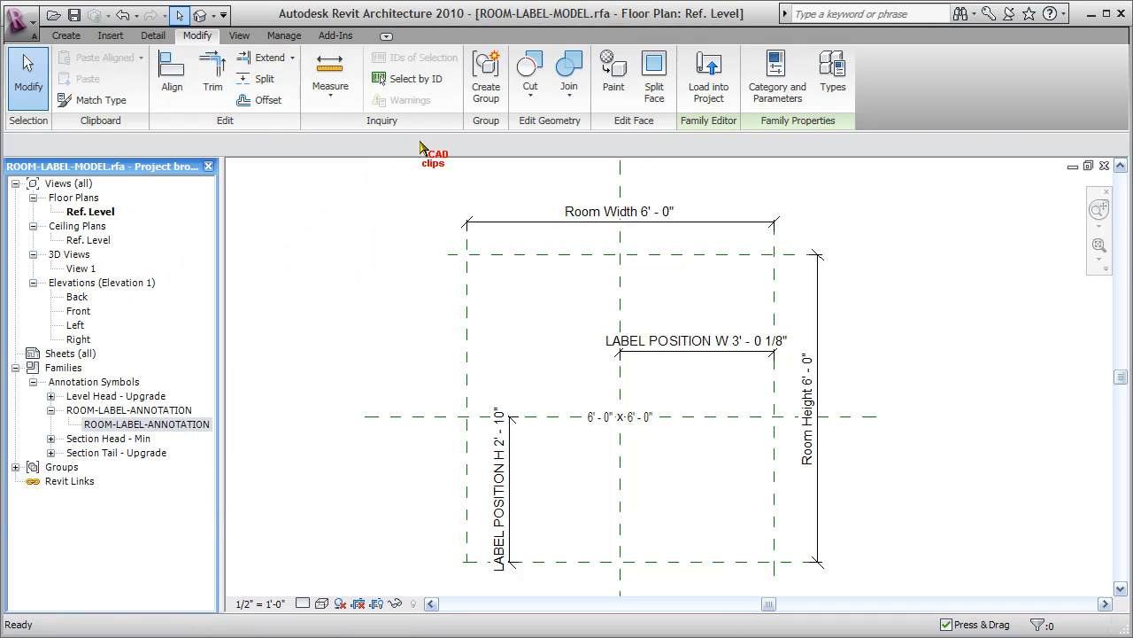
Create a new project from the default.rte template in the Imperial Templates folder
left_click(680, 301)
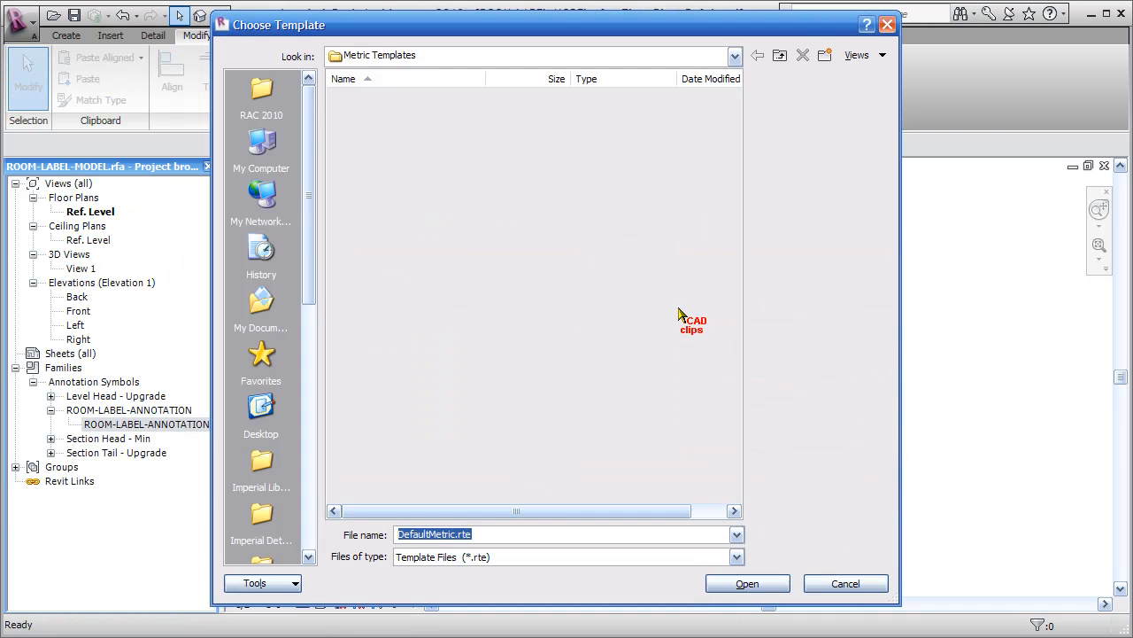
left_click(778, 56)
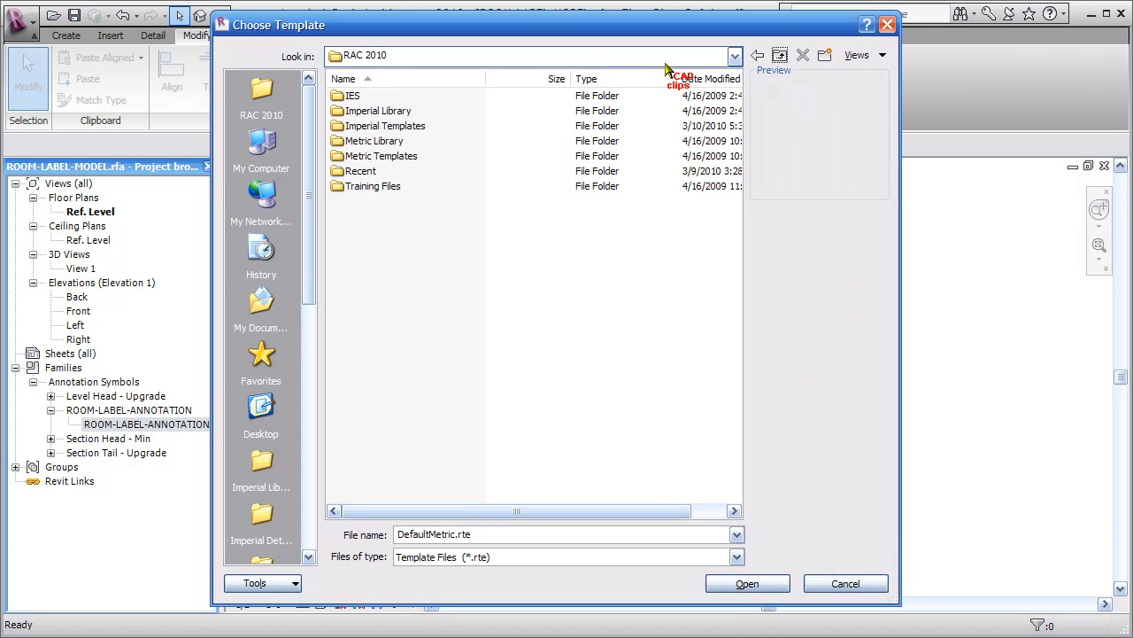
double_click(374, 113)
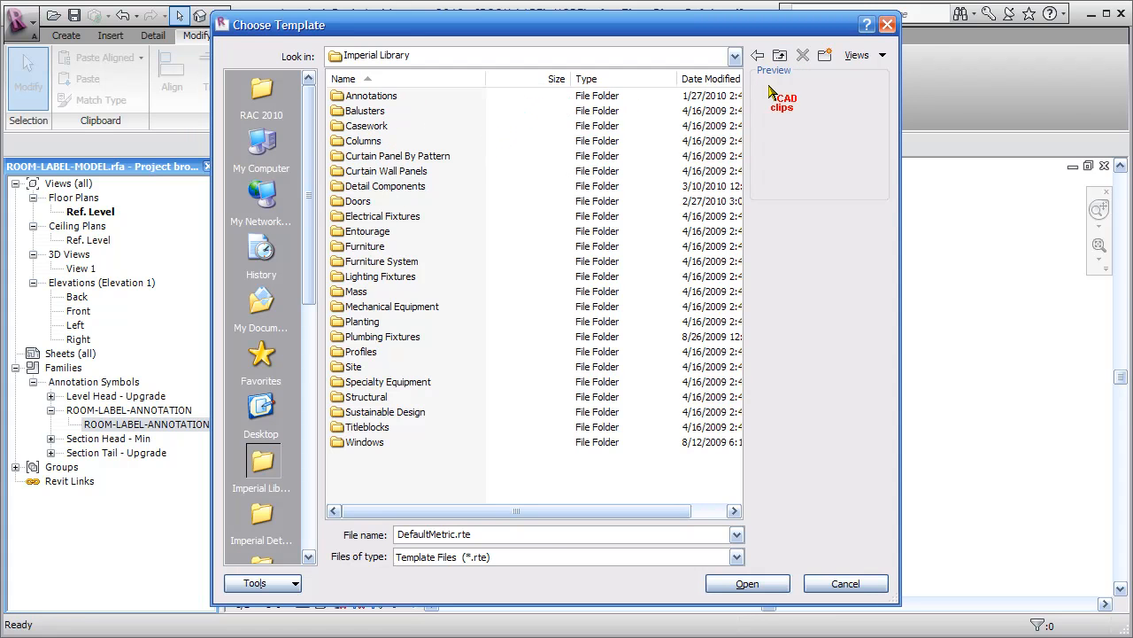
left_click(779, 56)
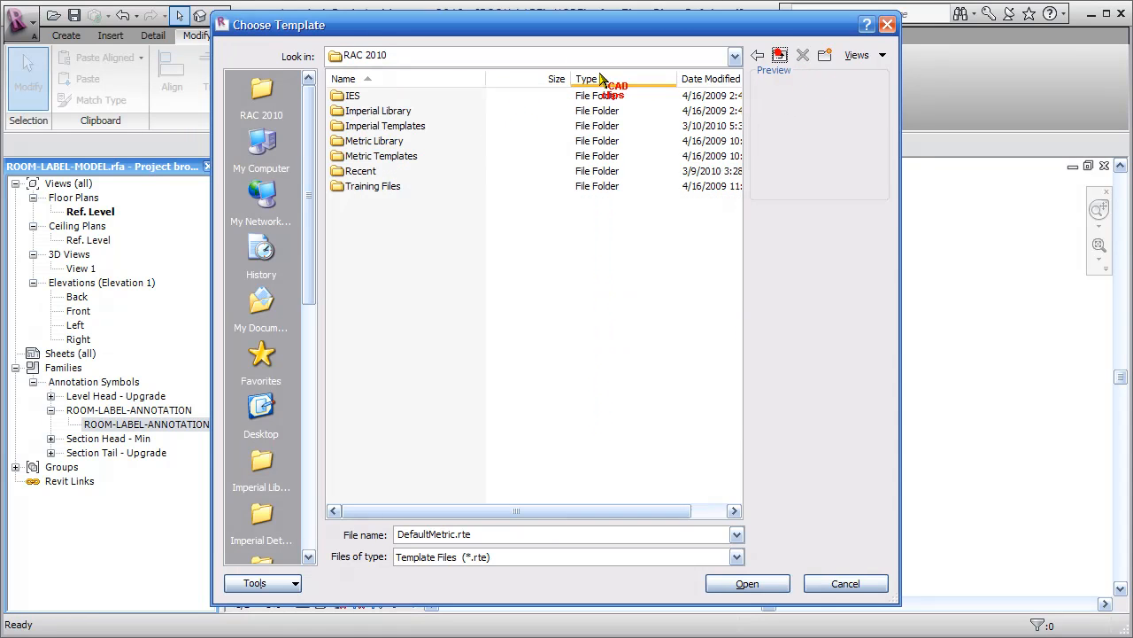
double_click(418, 127)
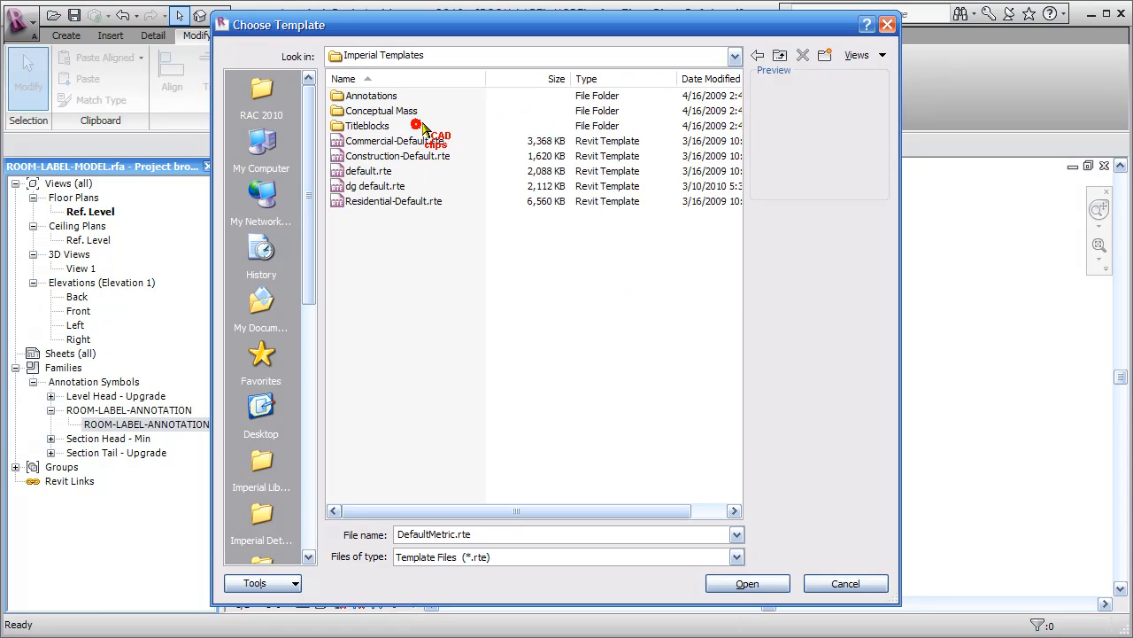
left_click(380, 171)
left_click(747, 583)
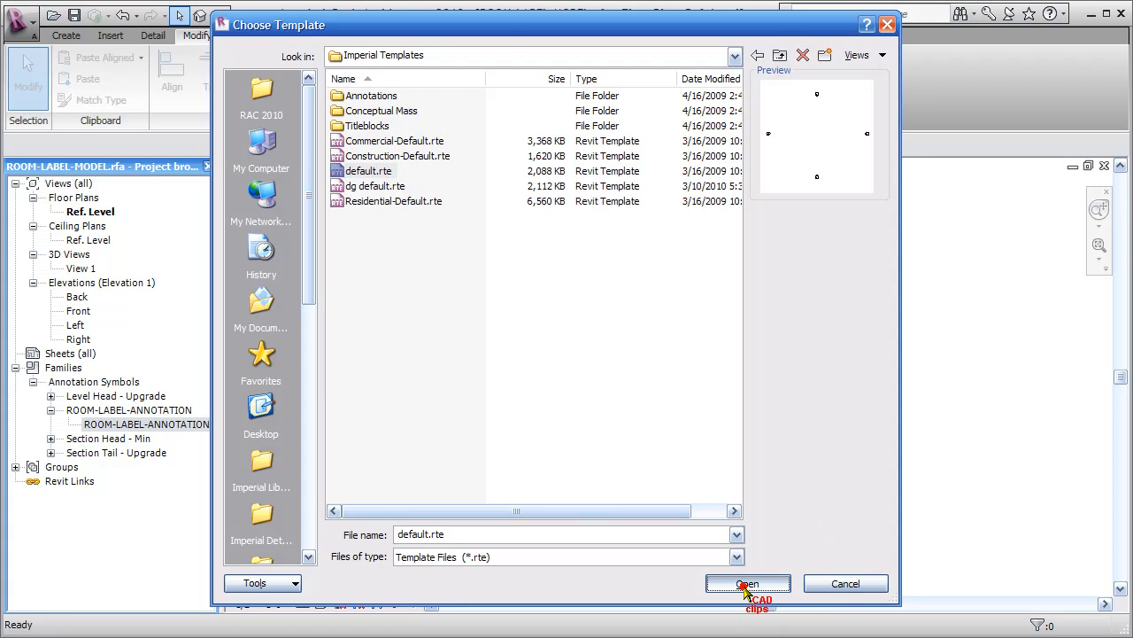
left_click(531, 400)
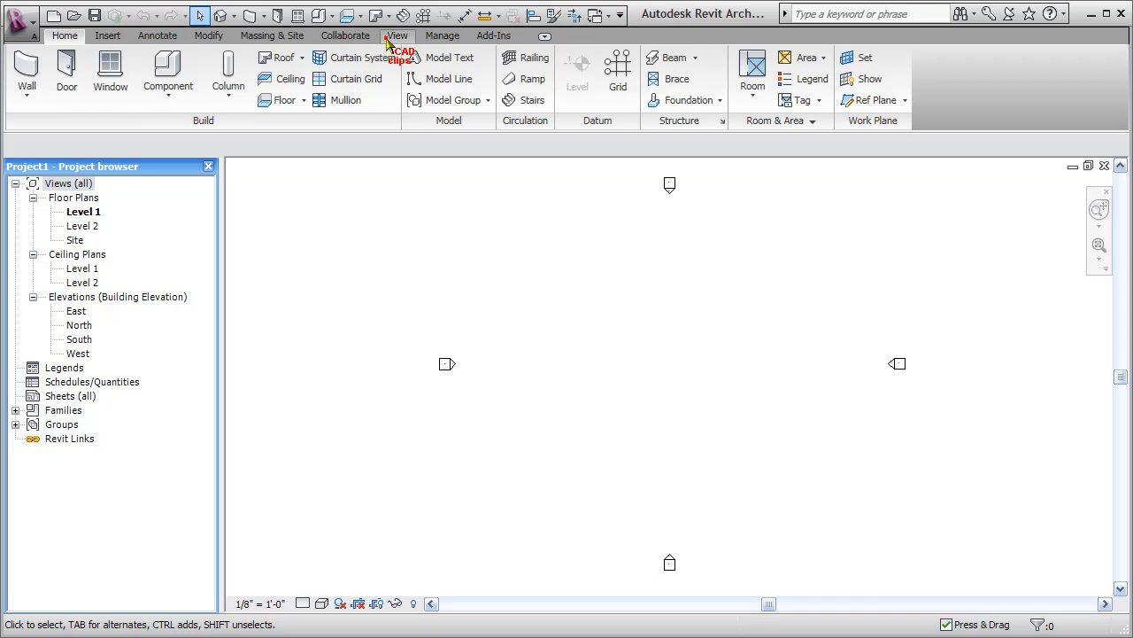
Switch to the ROOM-LABEL-MODEL.rfa floor plan and load that family into Project1
left_click(396, 36)
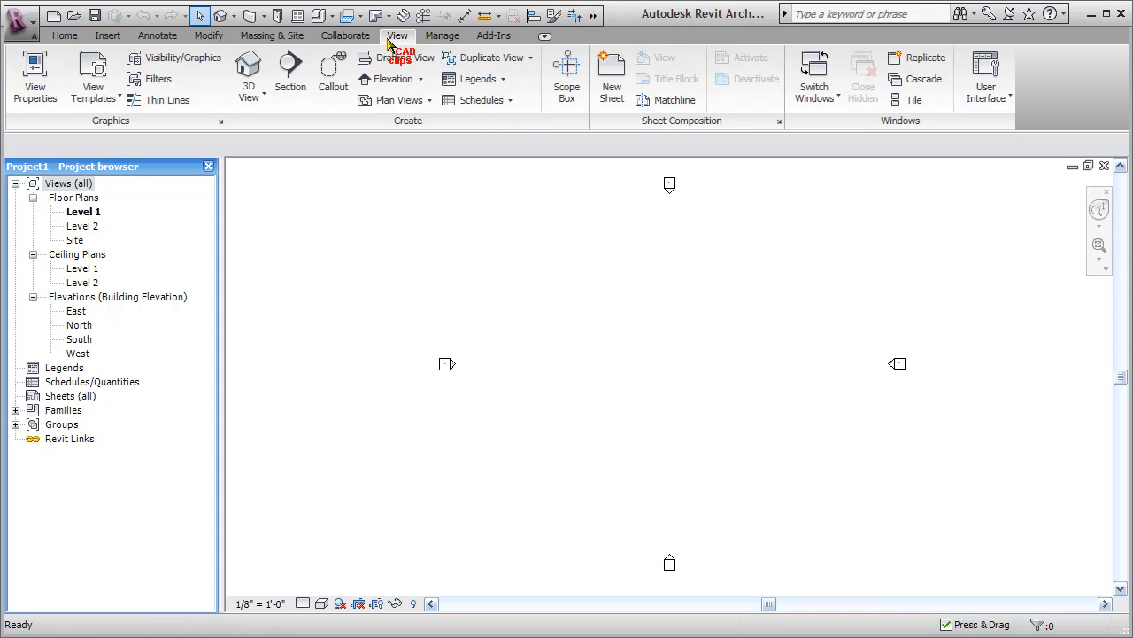
left_click(843, 101)
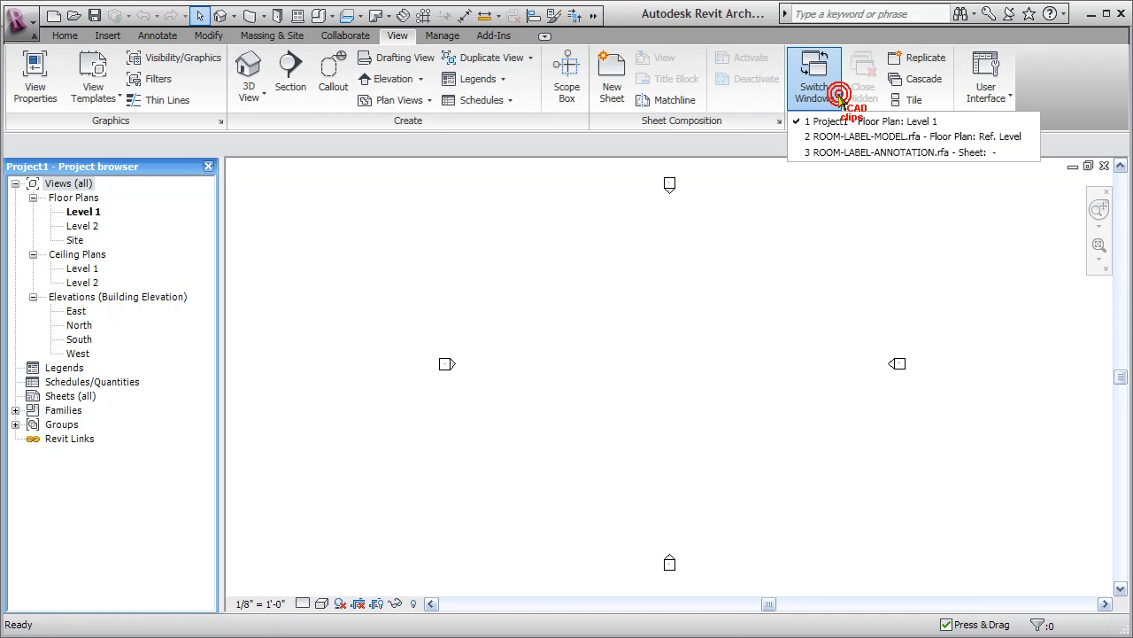
left_click(857, 139)
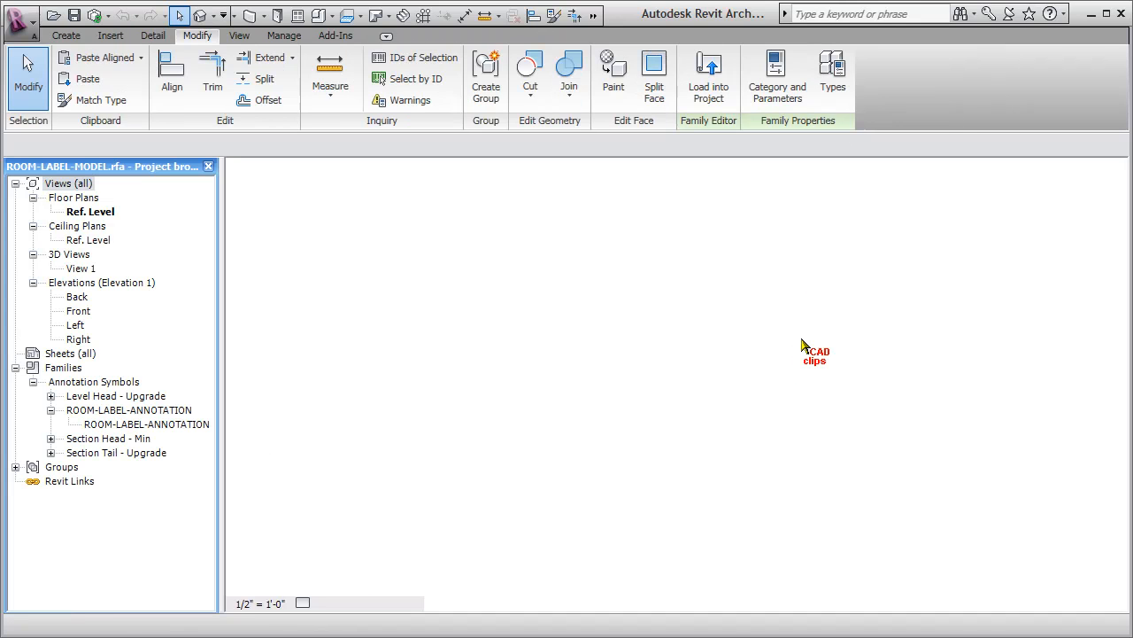
left_click(722, 84)
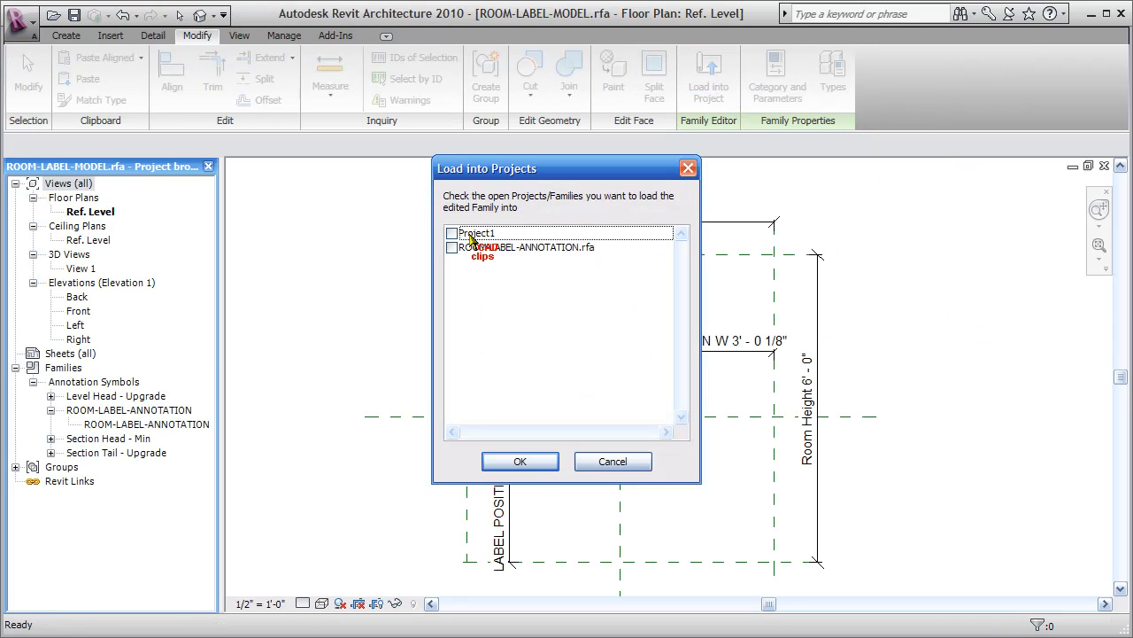
left_click(452, 233)
left_click(524, 461)
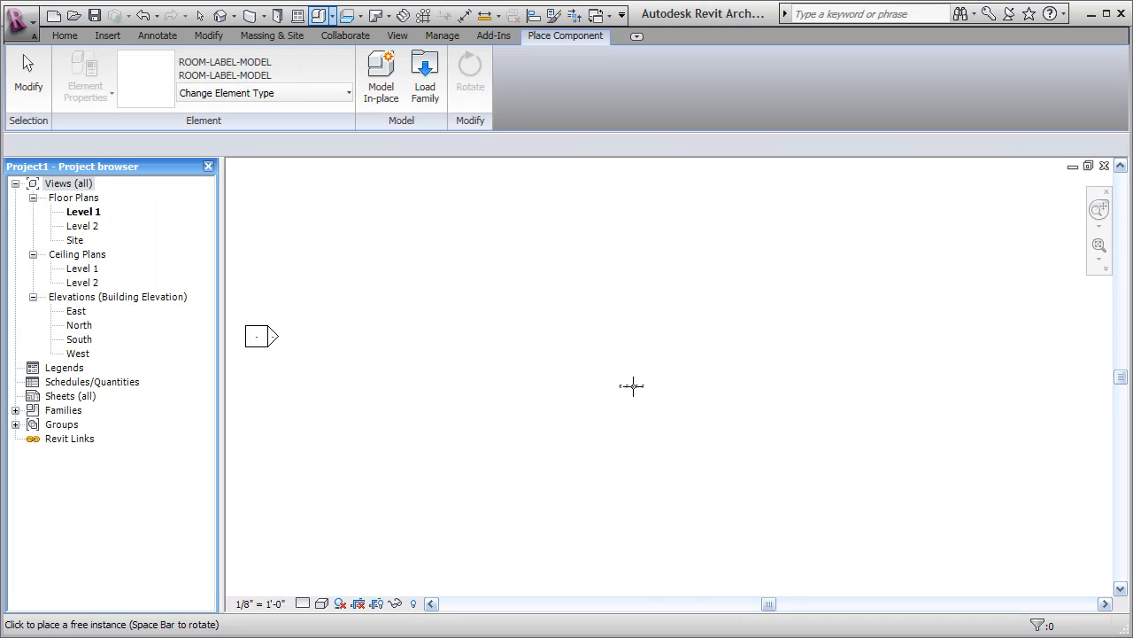
Place one ROOM-LABEL-MODEL instance in the middle of the Level 1 plan and end the placement
scroll(634, 385, "up", 2)
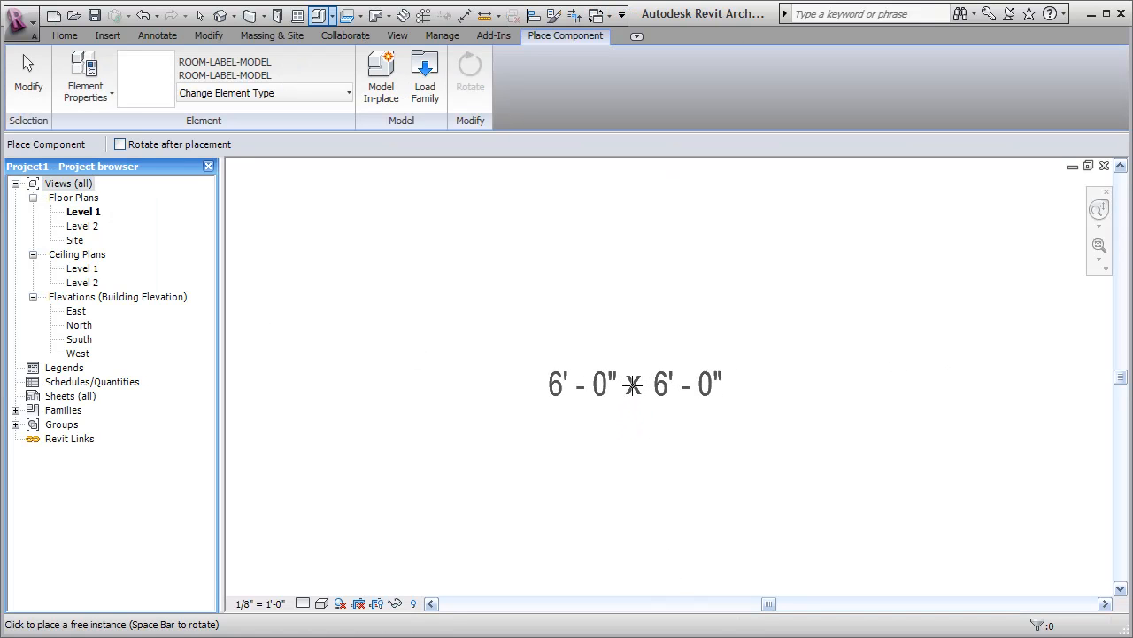
scroll(634, 385, "down", 2)
left_click(649, 343)
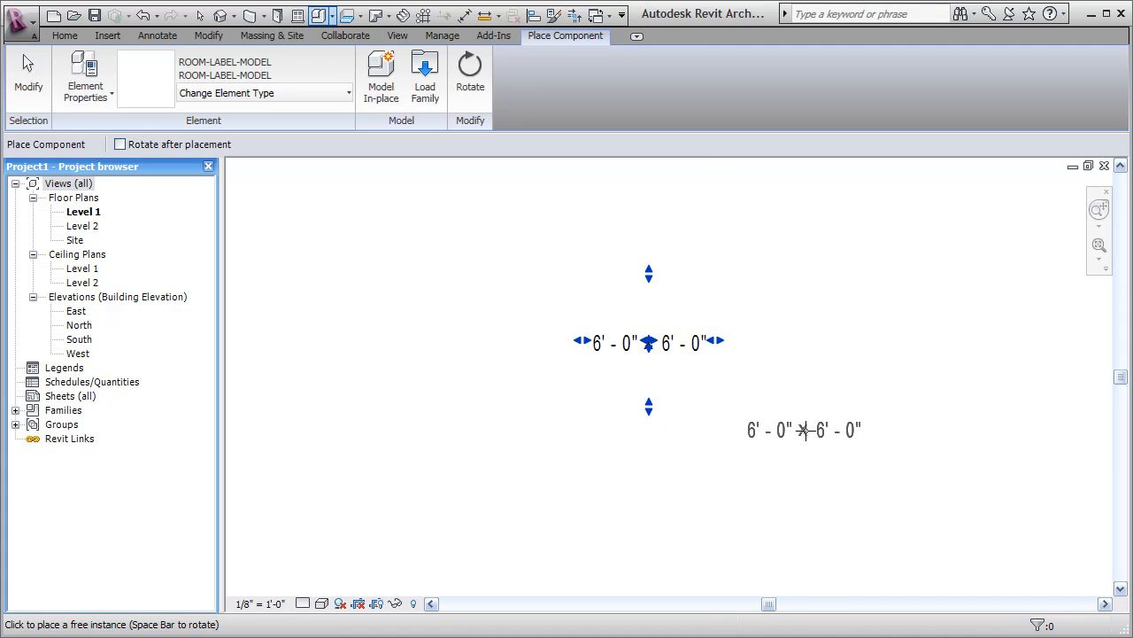
key("Escape")
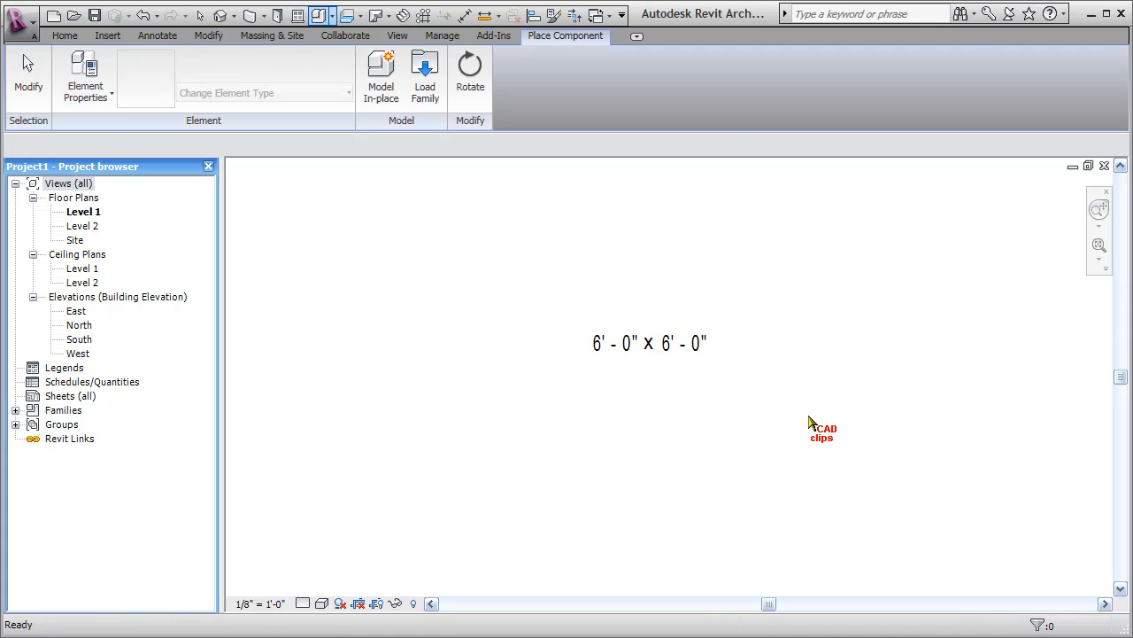
Stretch the room label outward on its right and left sides to a width of about 16' - 11"
scroll(788, 407, "down", 1)
scroll(767, 382, "up", 1)
left_click(706, 348)
left_click_drag(706, 347, 945, 414)
left_click(946, 414)
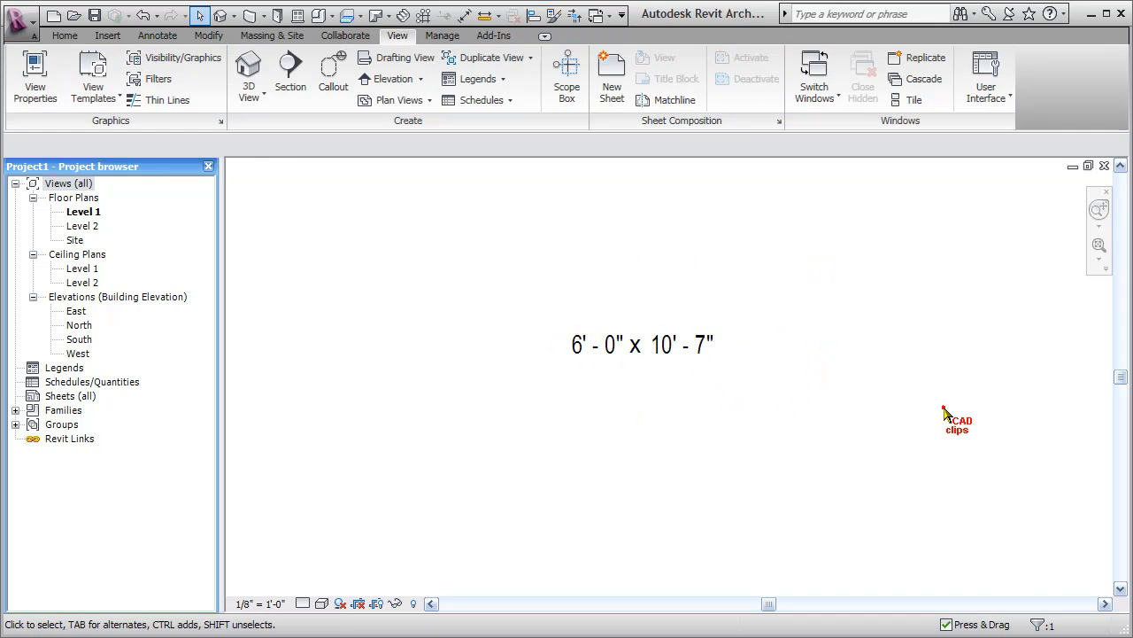
left_click(549, 359)
left_click_drag(561, 343, 404, 332)
left_click(580, 502)
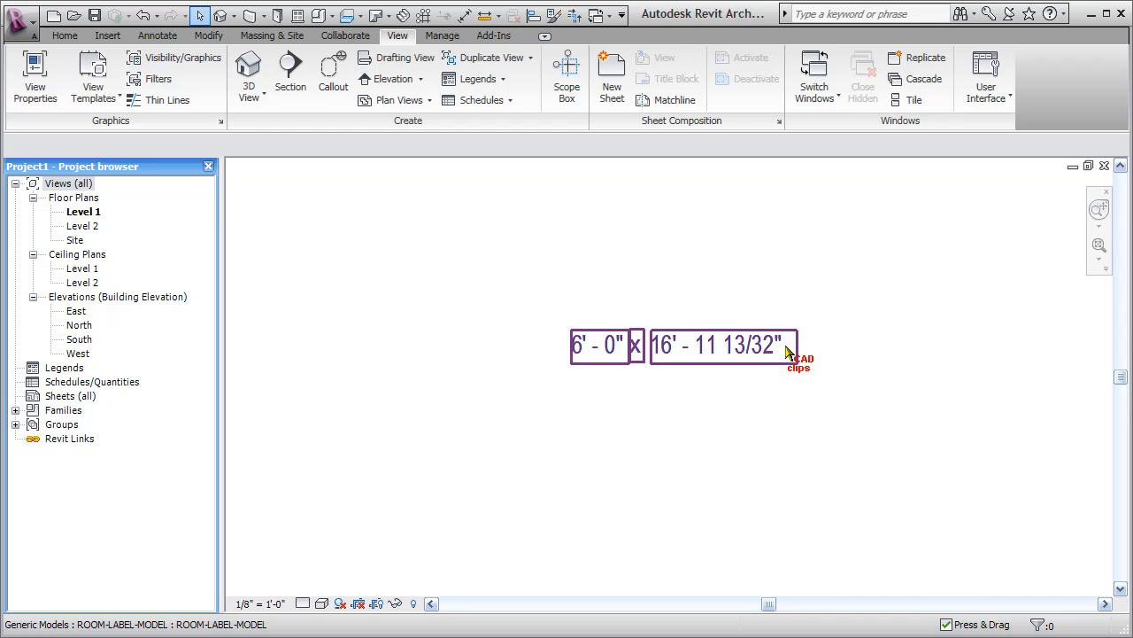
Stretch the room label upward and downward to a height of about 11' - 5"
left_click(758, 345)
left_click_drag(614, 263, 605, 180)
left_click_drag(614, 411, 868, 474)
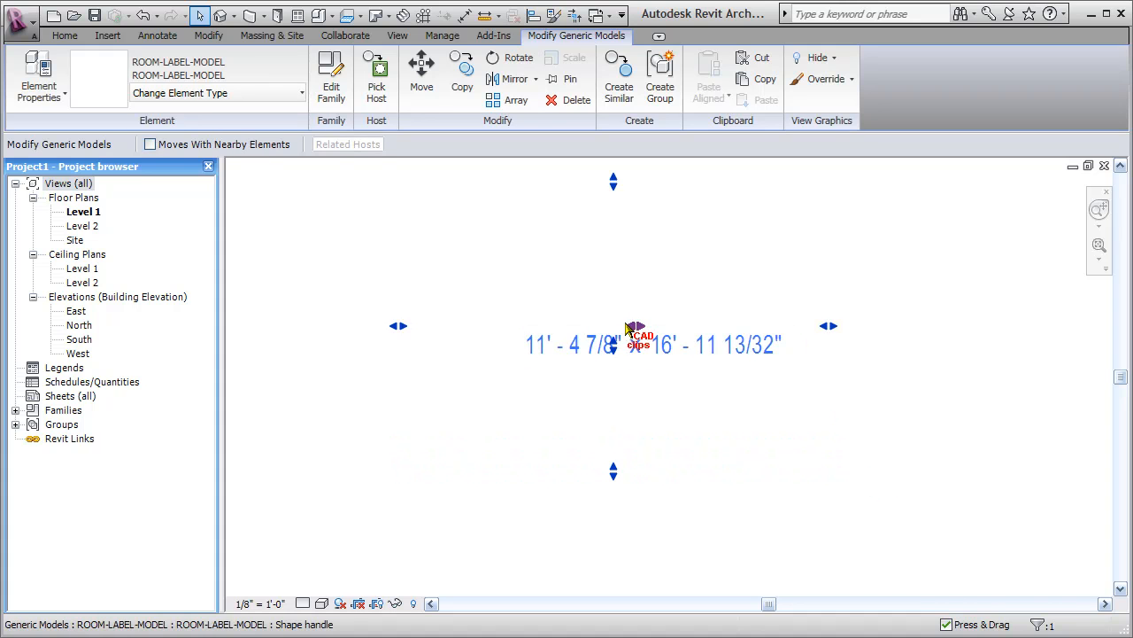
Test-move the label text inside its extents with the horizontal and vertical position grips, then deselect the label
left_click_drag(639, 328, 857, 396)
left_click_drag(609, 358, 620, 379)
left_click(913, 410)
scroll(750, 412, "down", 4)
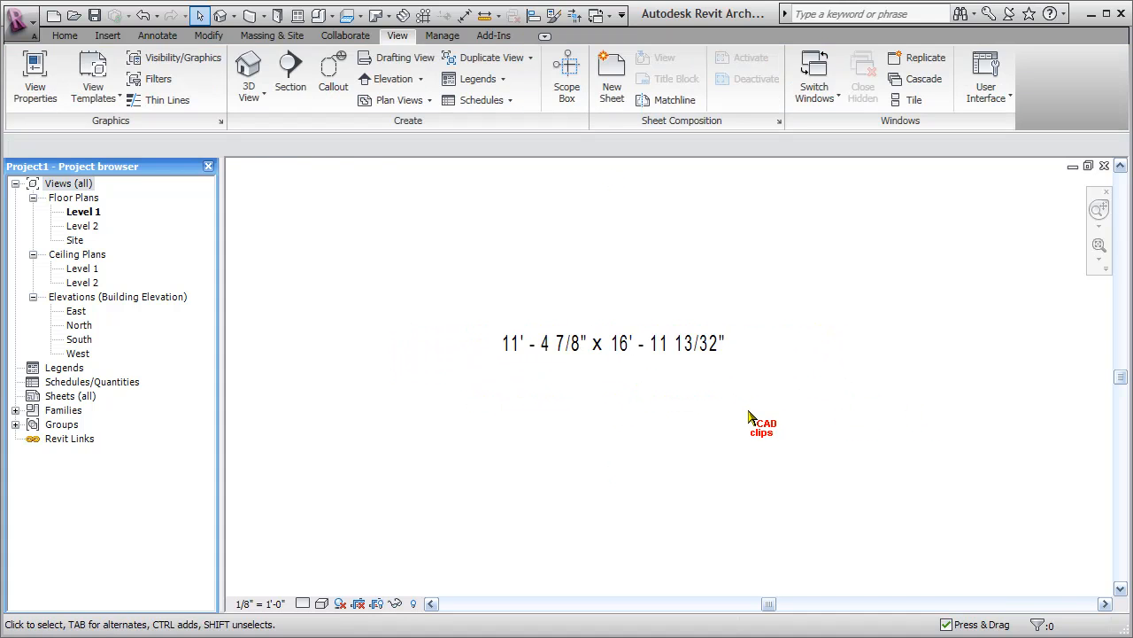
middle_click_drag(757, 417, 749, 406)
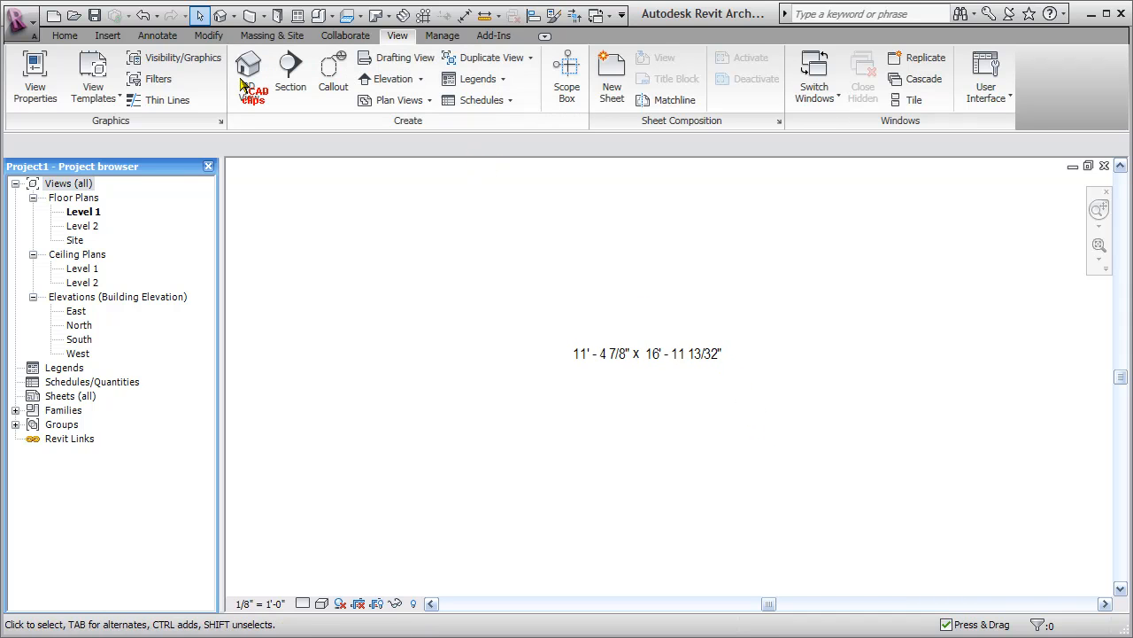
Draw a rectangular room of Generic - 8" walls up to Level 2 below the label, about 24' - 6" wide
left_click(63, 36)
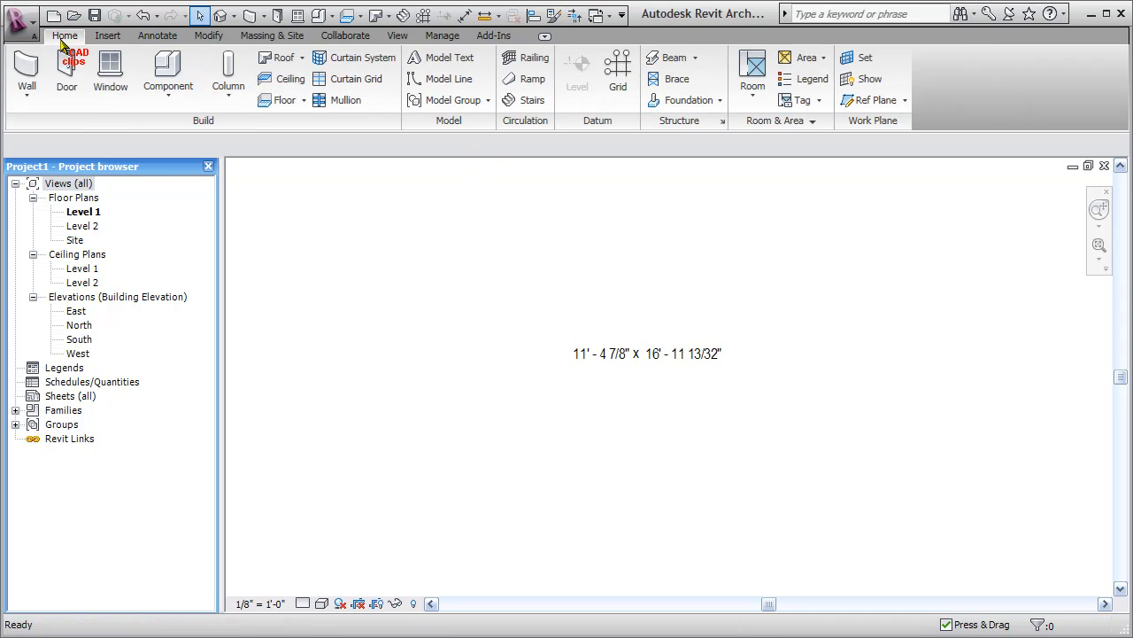
left_click(27, 69)
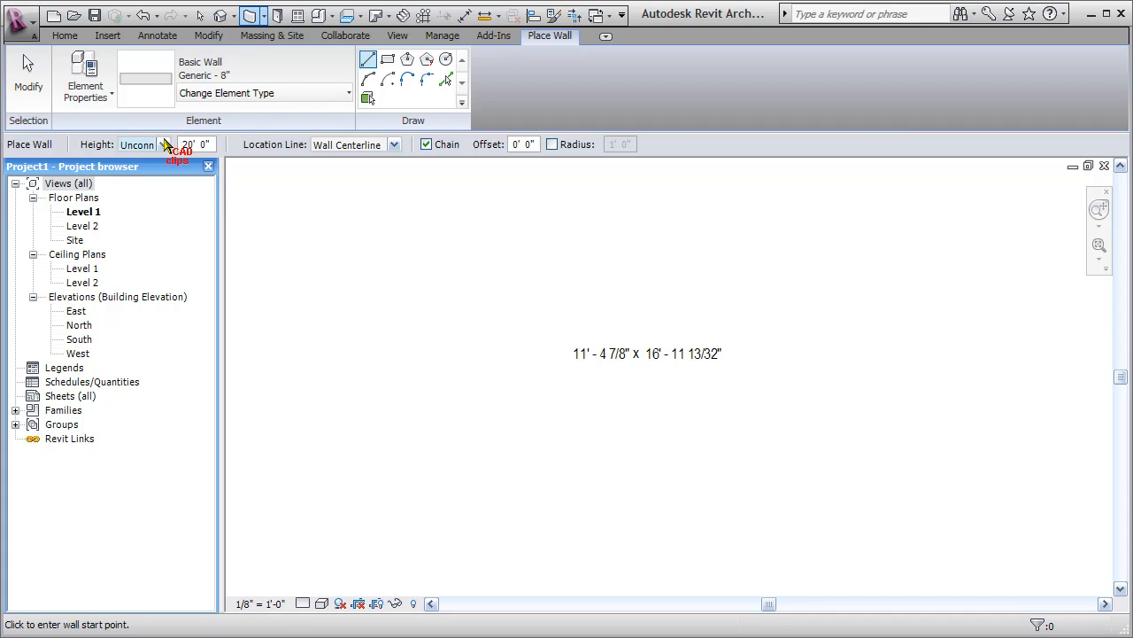
left_click(164, 144)
left_click(135, 176)
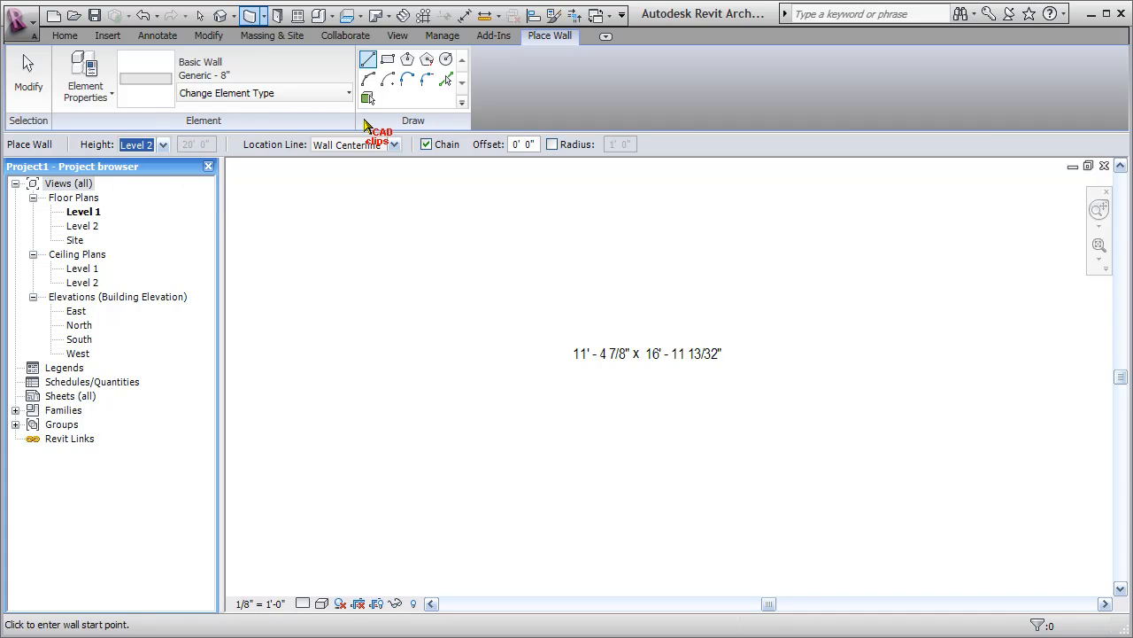
left_click(388, 59)
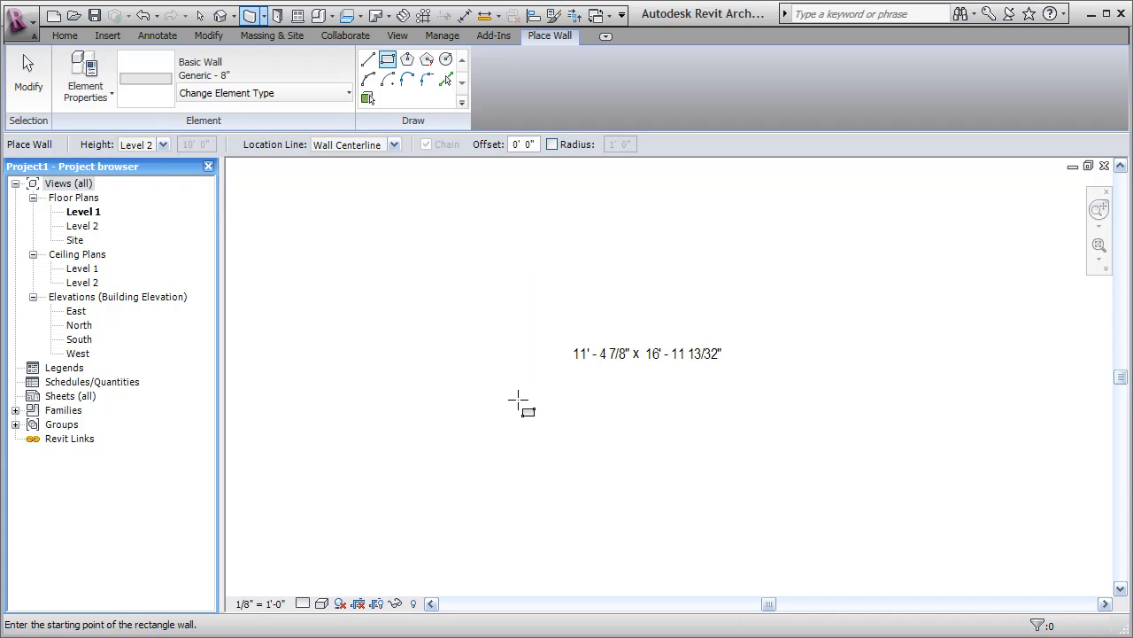
scroll(512, 389, "down", 1)
middle_click_drag(561, 410, 564, 325)
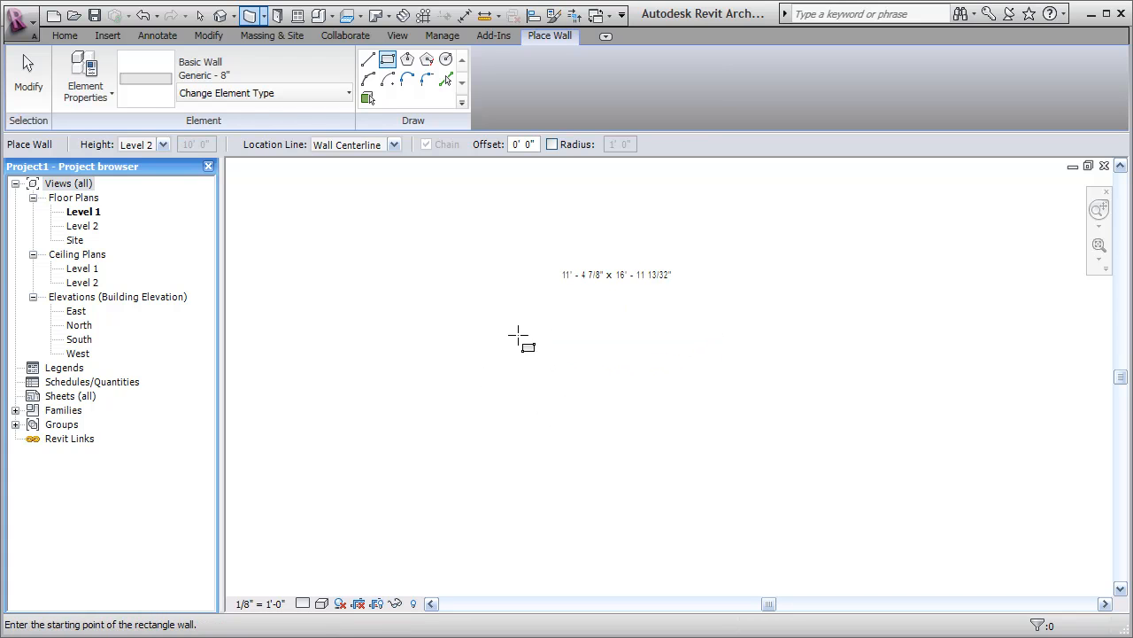
left_click(515, 288)
left_click(781, 525)
Draw a second rectangle of walls overlapping the first room's upper-right corner, extending about 8' - 10" above it
left_click(866, 187)
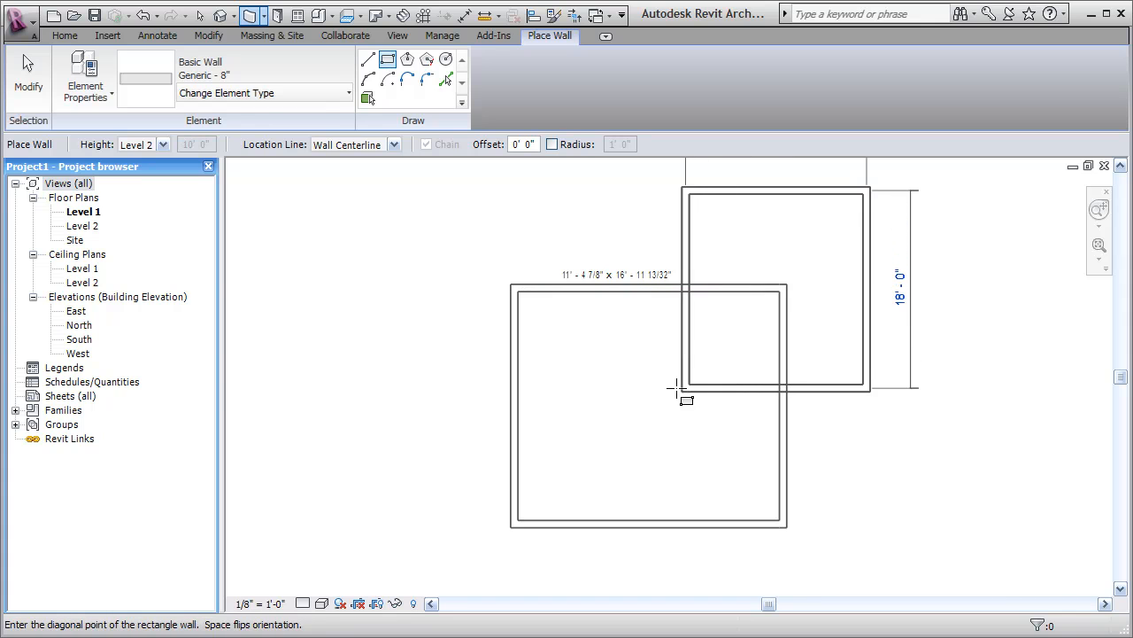
left_click(658, 392)
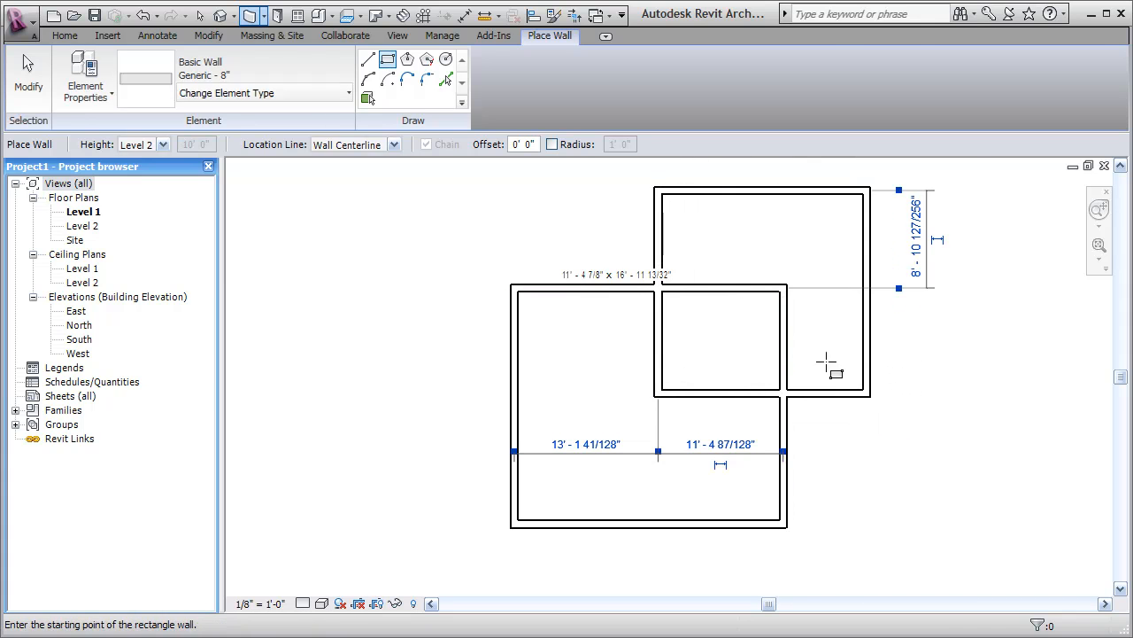
key("Escape")
key("Escape")
Move the room label into the upper part of the second walled rectangle
scroll(665, 282, "up", 2)
left_click_drag(593, 276, 799, 223)
middle_click_drag(963, 364, 749, 425)
scroll(835, 389, "up", 1)
left_click(834, 390)
middle_click_drag(863, 401, 901, 411)
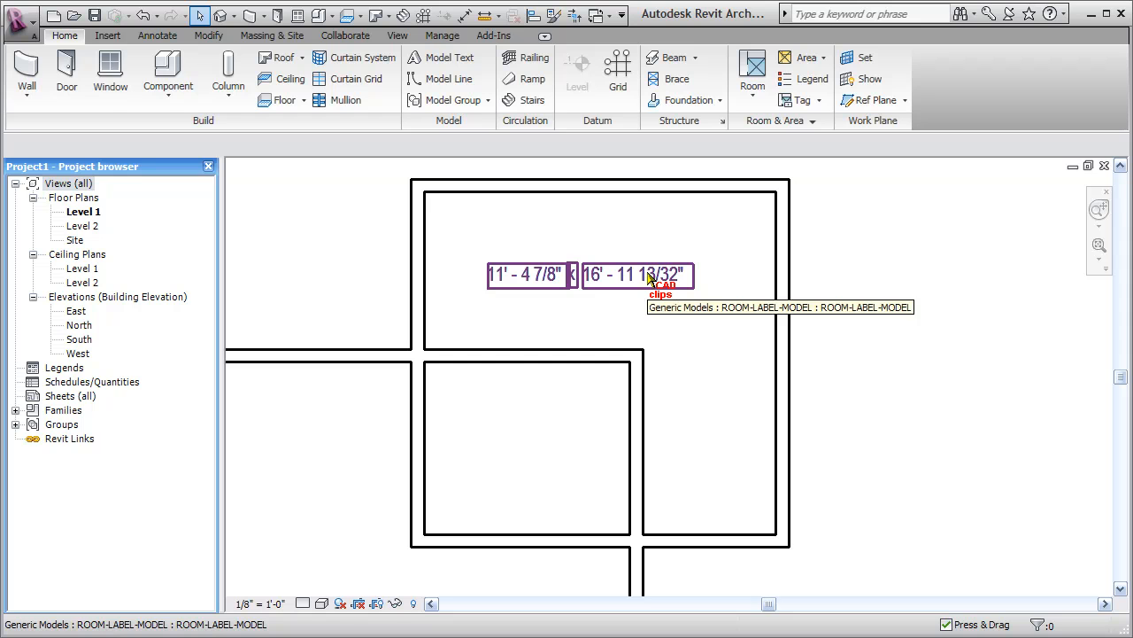
Snap the room label's right and left extents to the inner faces of the side walls
left_click(773, 293)
mouse_move(776, 281)
left_mouse_down()
mouse_move(734, 274)
mouse_move(783, 275)
left_mouse_up()
left_click_drag(435, 271, 424, 270)
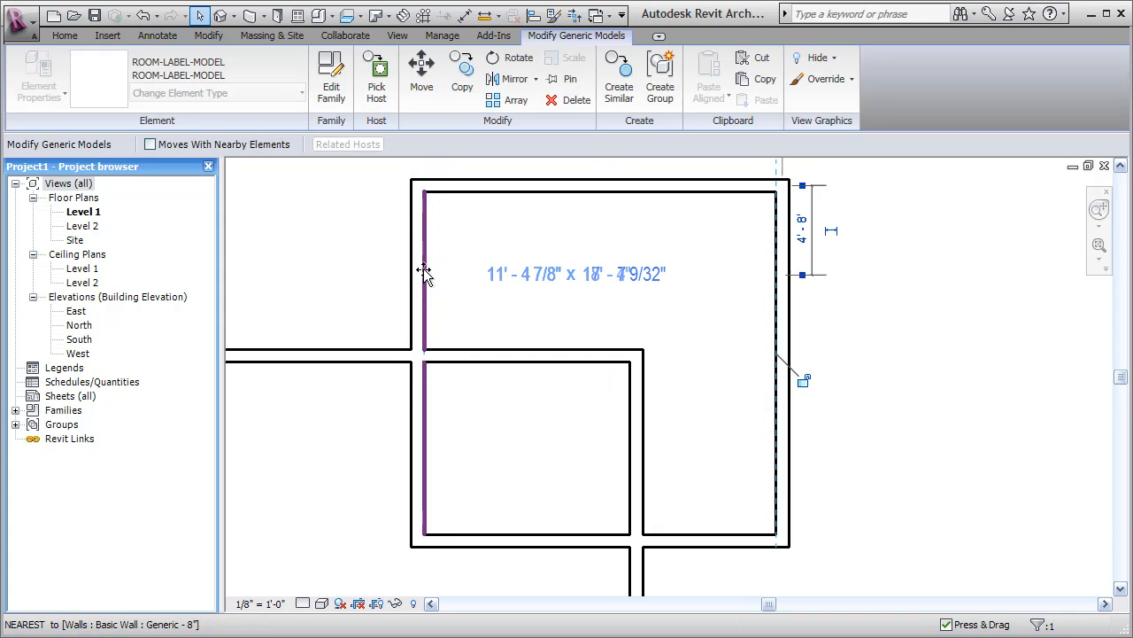
Align the room label's top and bottom extents with the enclosing wall faces and lock both alignments
left_click_drag(598, 166, 599, 190)
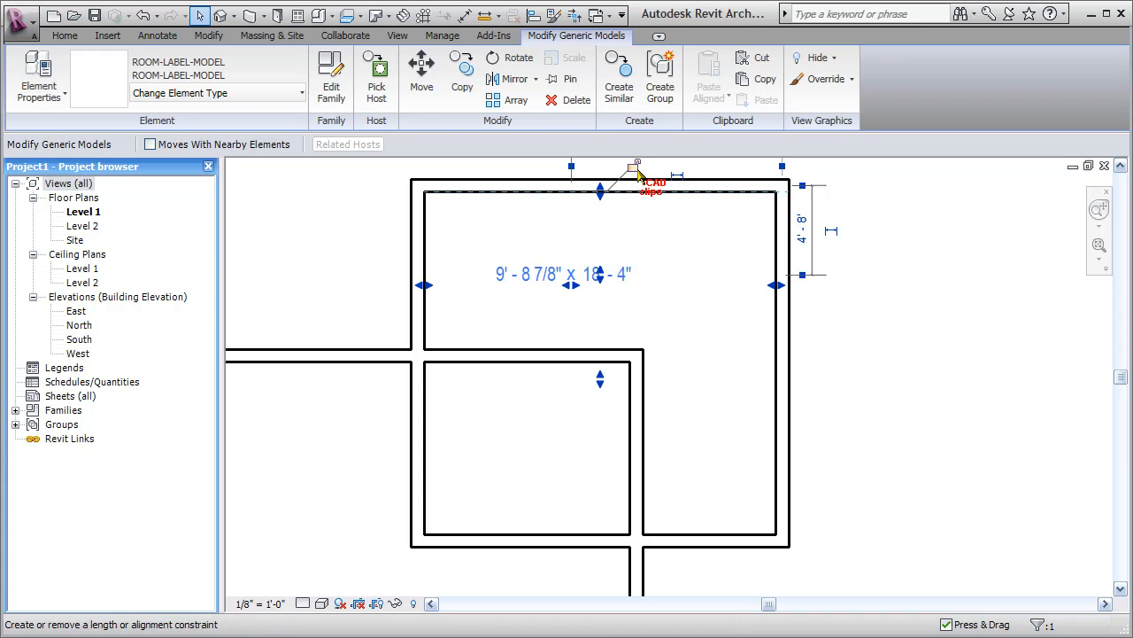
left_click_drag(600, 378, 600, 350)
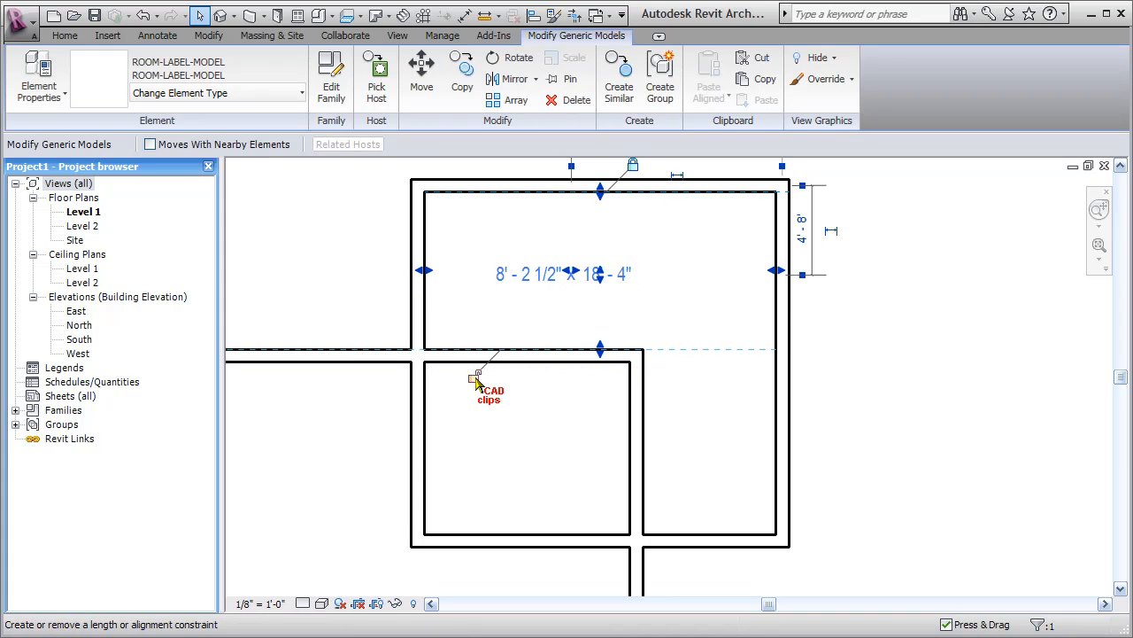
left_click(704, 426)
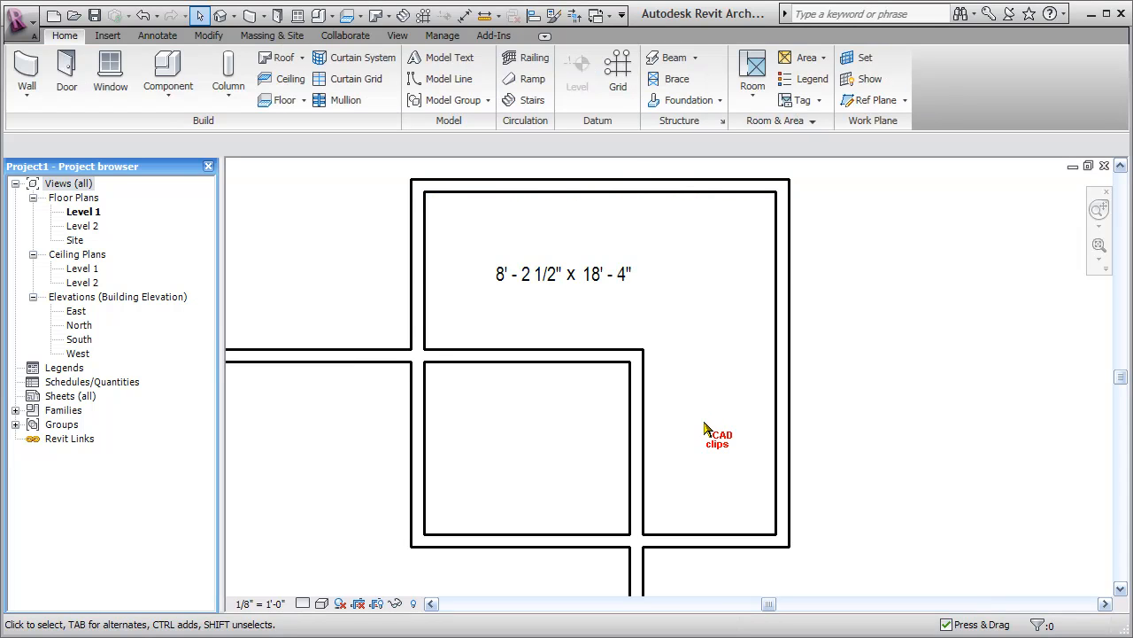
Re-align the room label's left extent with the inner face of the left wall and deselect the label
left_click(631, 283)
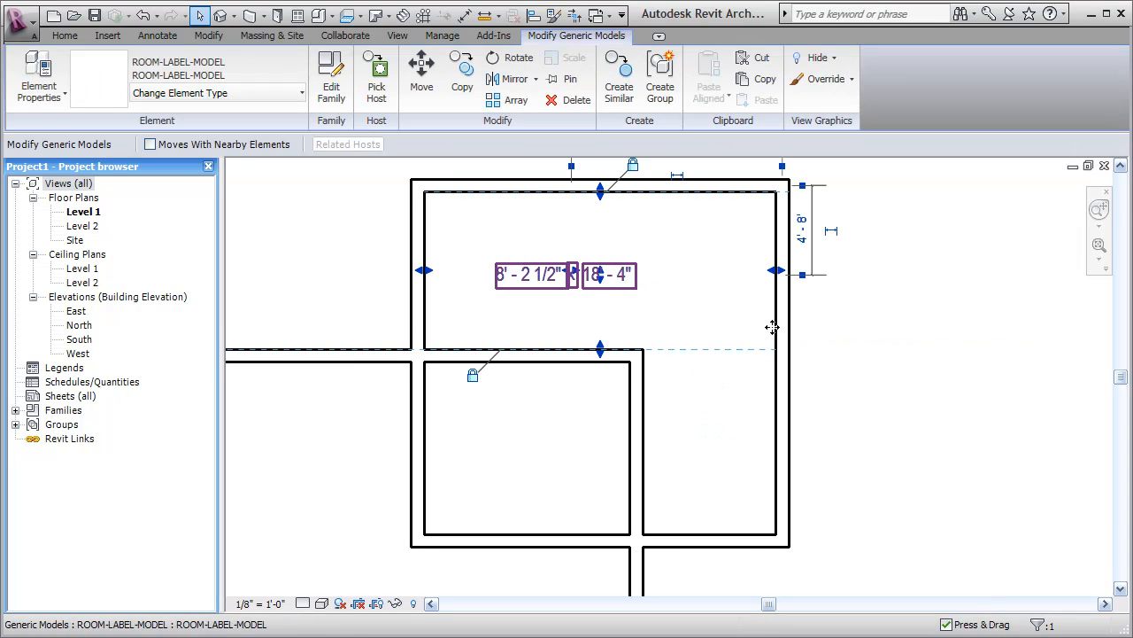
mouse_move(423, 270)
left_mouse_down()
mouse_move(455, 275)
mouse_move(425, 273)
left_mouse_up()
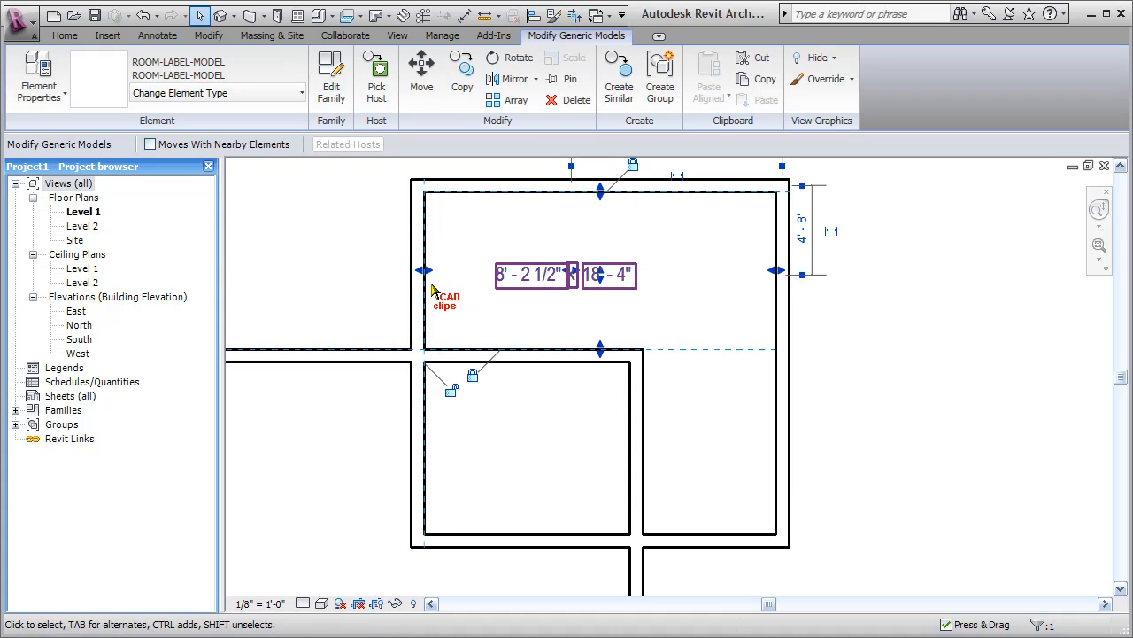
left_click(554, 414)
scroll(558, 413, "down", 2)
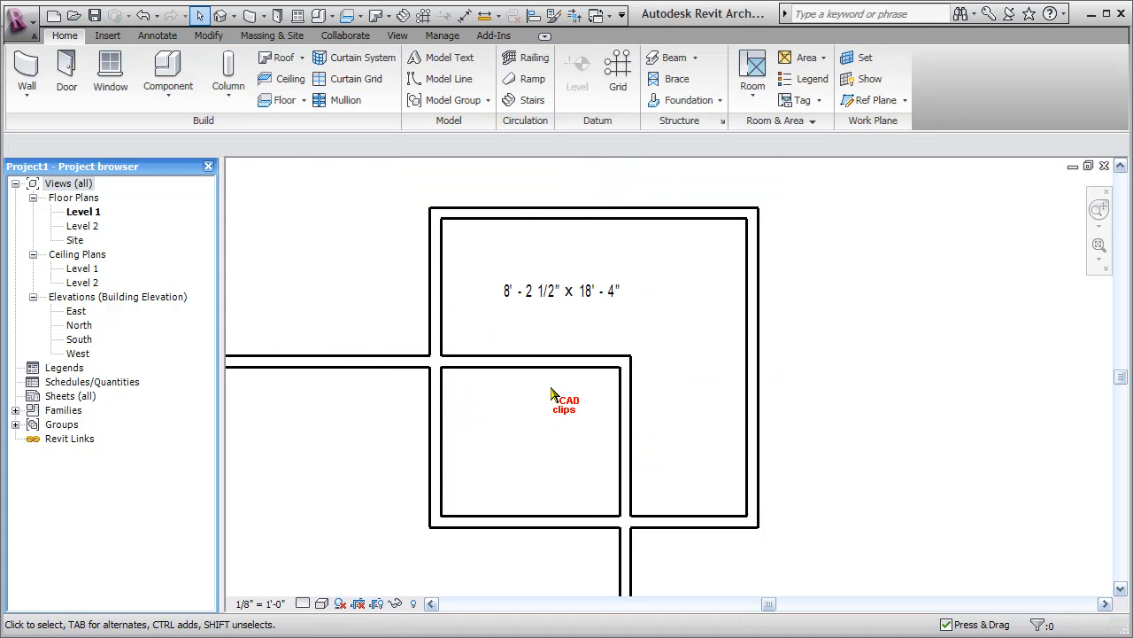
Nudge the left wall of the upper-right rectangle three increments to the left and deselect it
left_click_drag(453, 311, 614, 355)
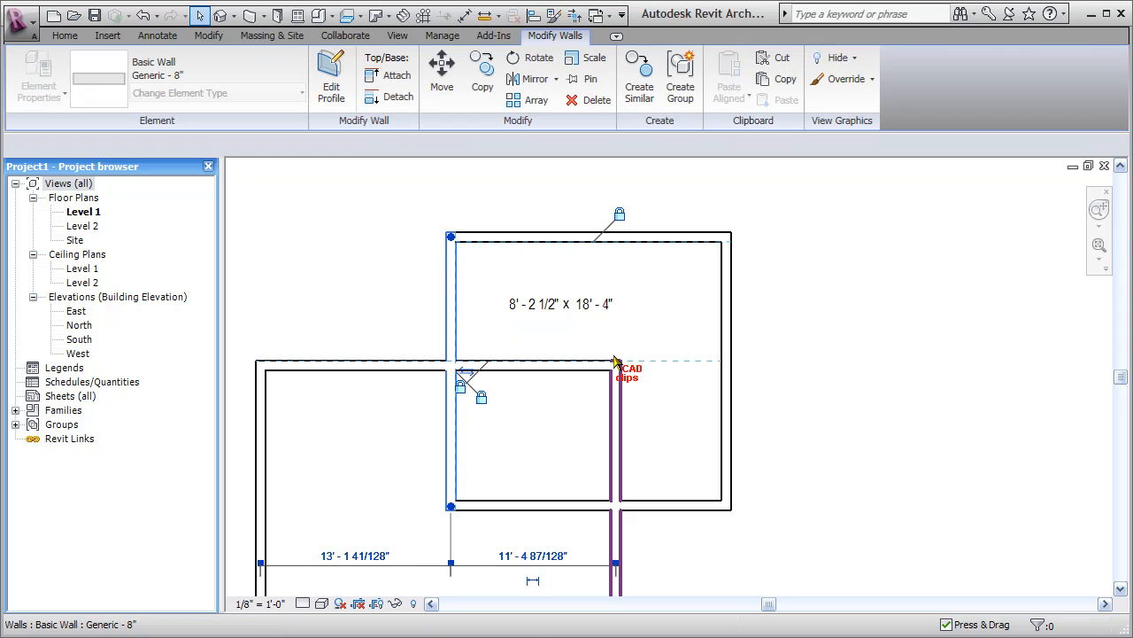
key("Left")
key("Left")
key("Left")
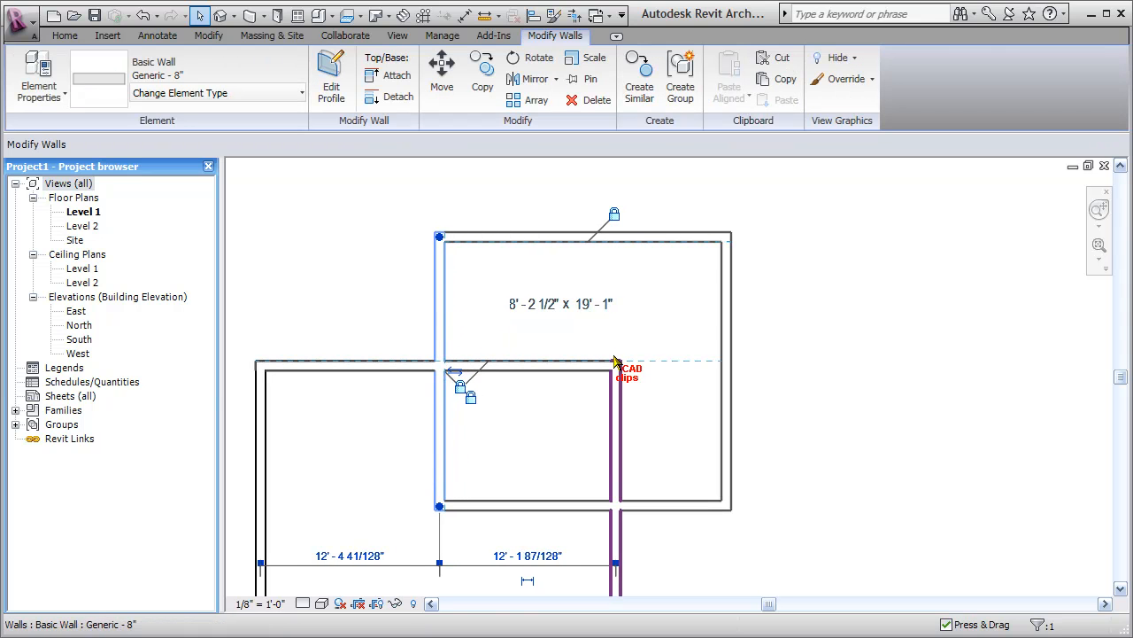
left_click(703, 367)
Unlock the upper room label's bottom extent and stretch it down to the inner face of the rectangle's bottom wall
scroll(705, 354, "up", 3)
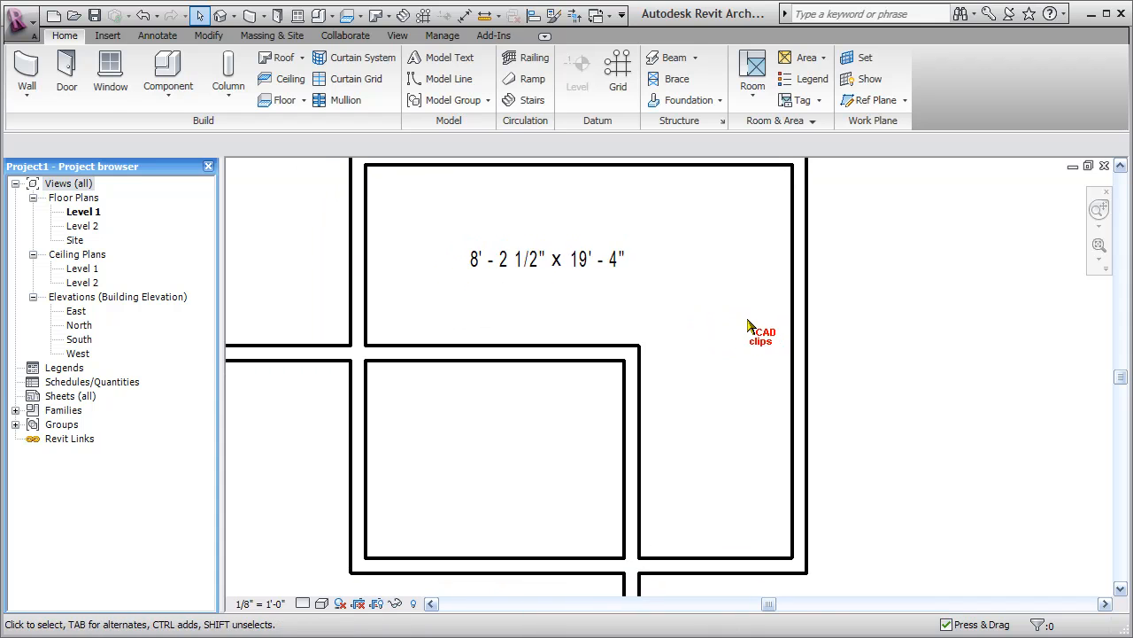
left_click(537, 268)
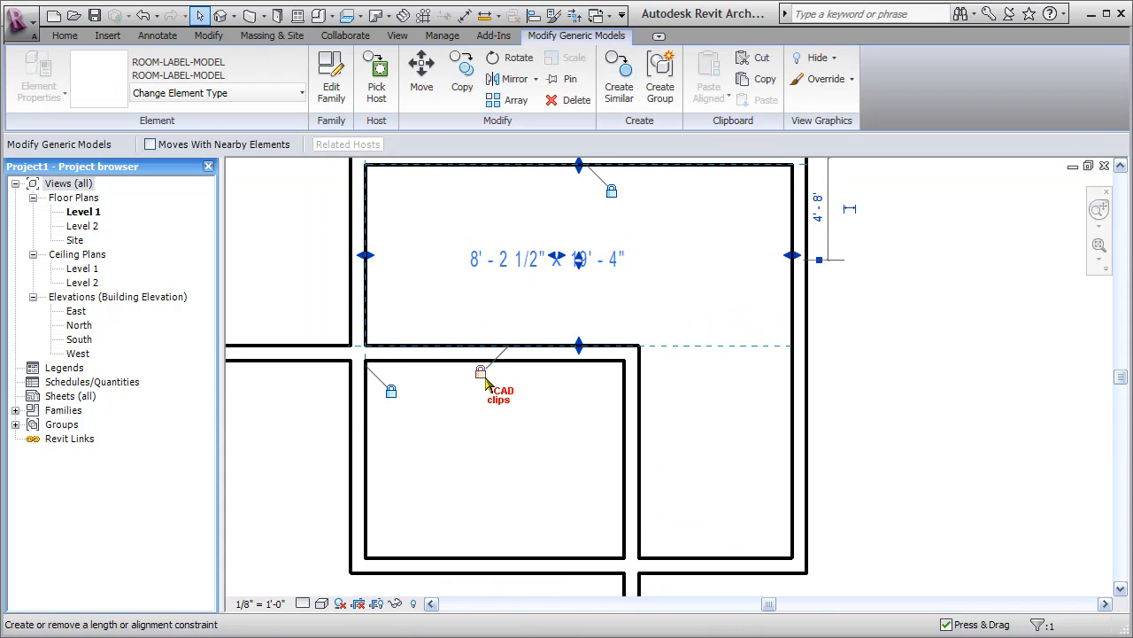
left_click_drag(580, 358, 590, 551)
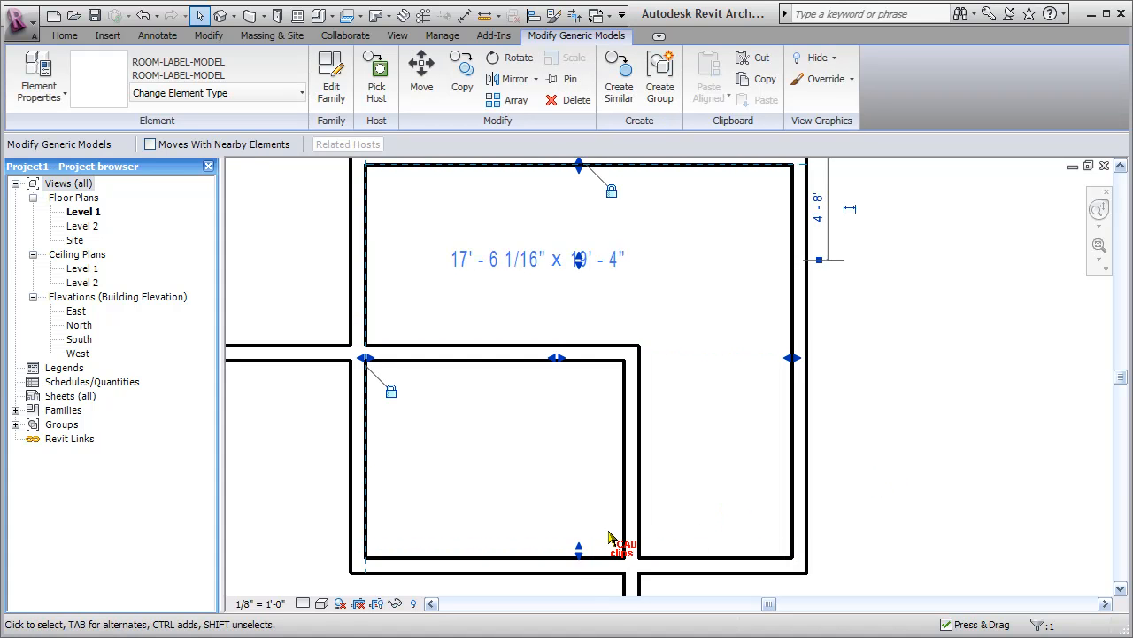
middle_click_drag(629, 535, 633, 487)
left_click_drag(583, 500, 579, 514)
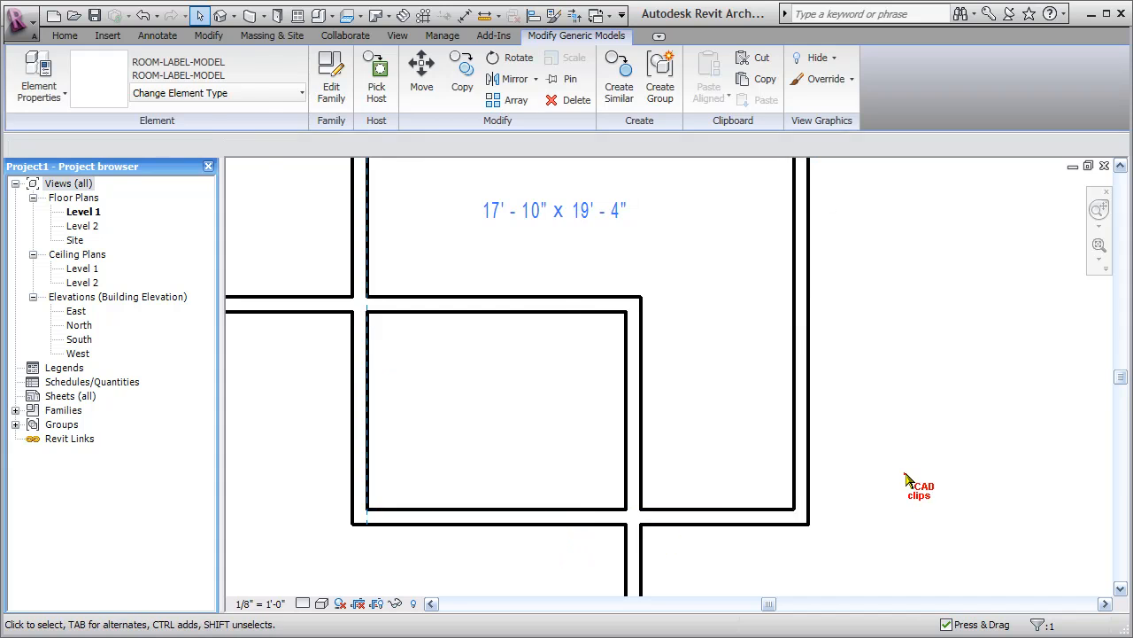
left_click(903, 478)
scroll(899, 474, "down", 2)
scroll(894, 469, "down", 1)
middle_click_drag(894, 469, 935, 420)
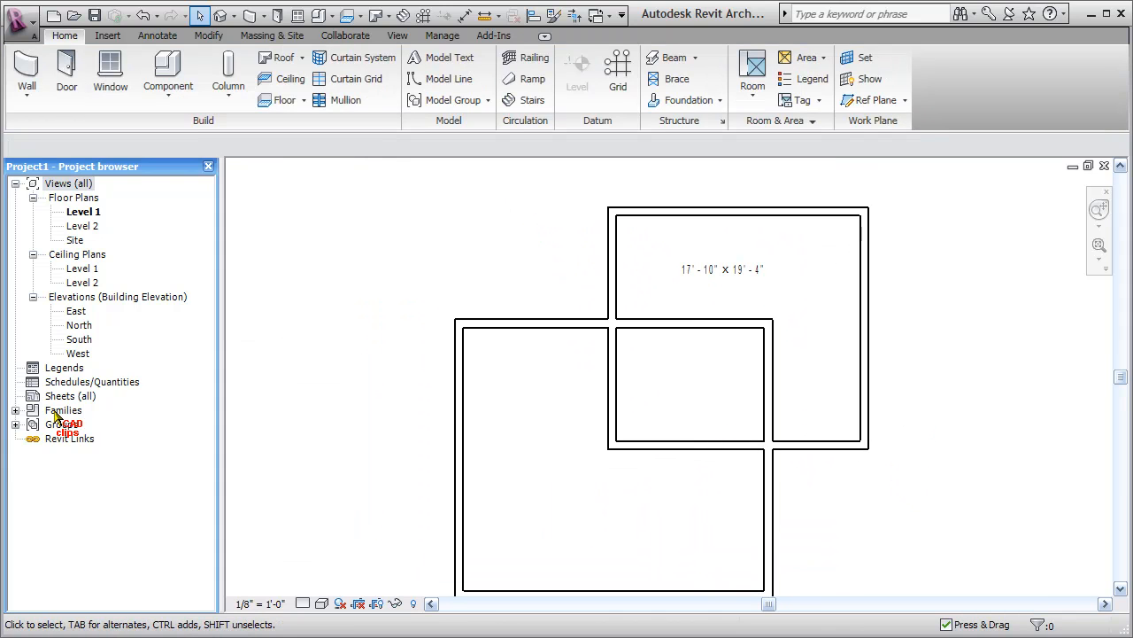
Place two ROOM-LABEL-MODEL instances from the project's generic model families, one in the small overlapping room and one in the large lower-left room
left_click(15, 410)
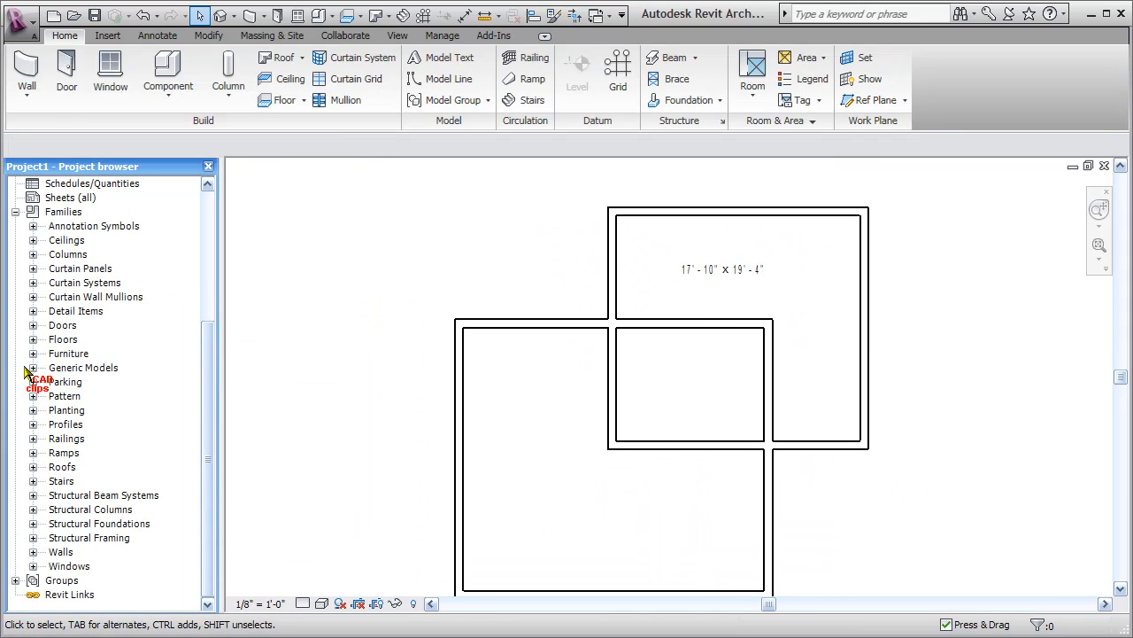
left_click(33, 368)
left_click(51, 382)
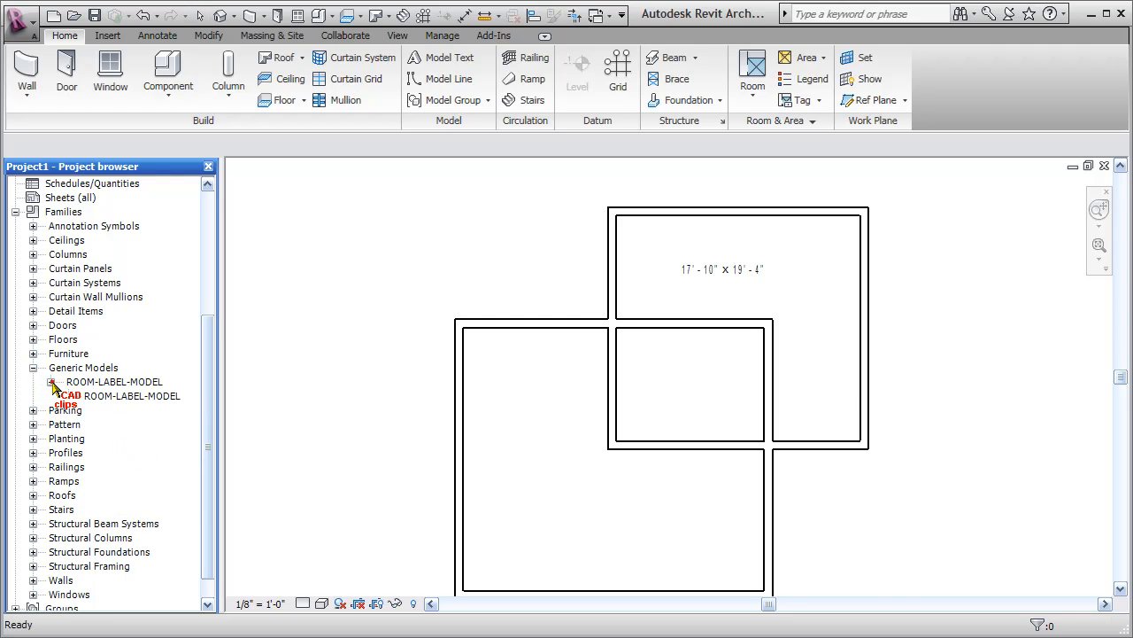
left_click_drag(126, 401, 620, 441)
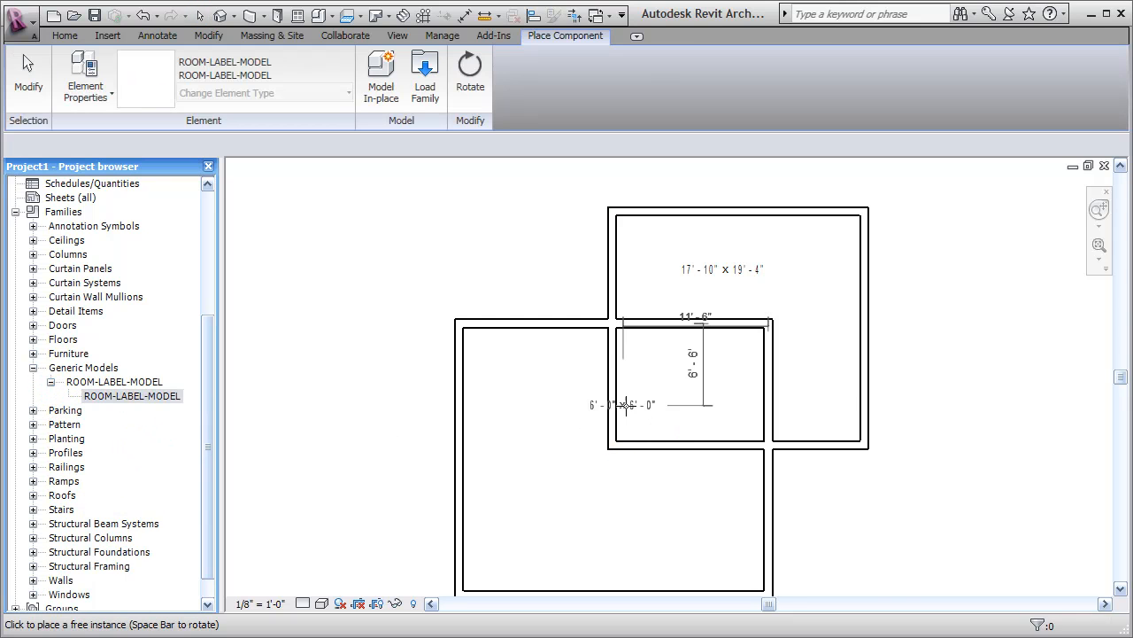
left_click_drag(647, 405, 677, 398)
left_click(679, 398)
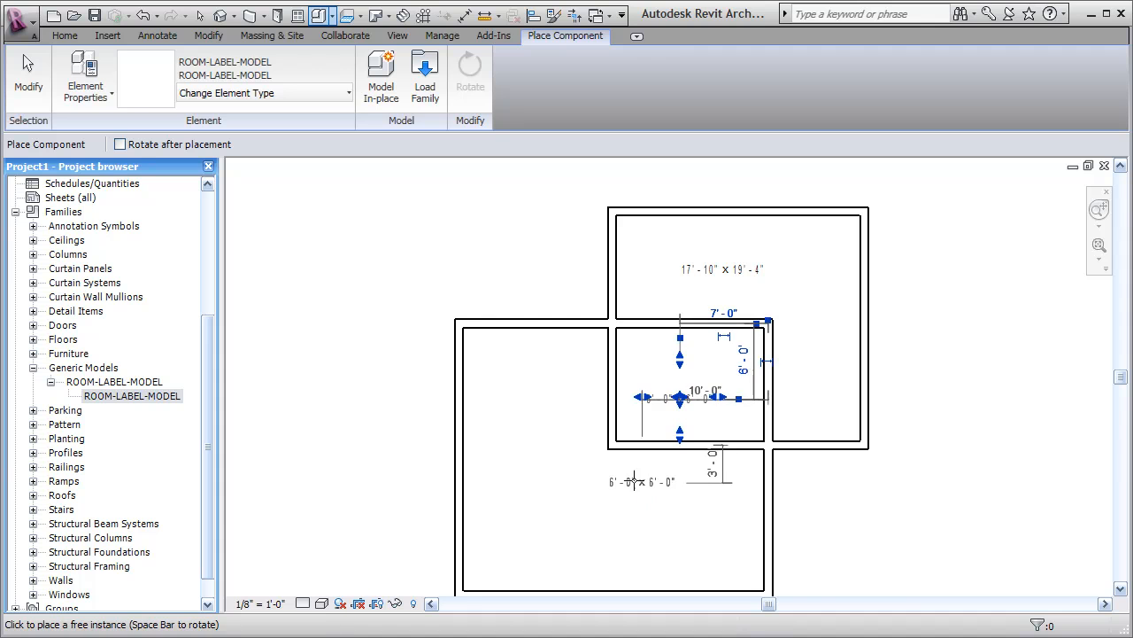
left_click(581, 514)
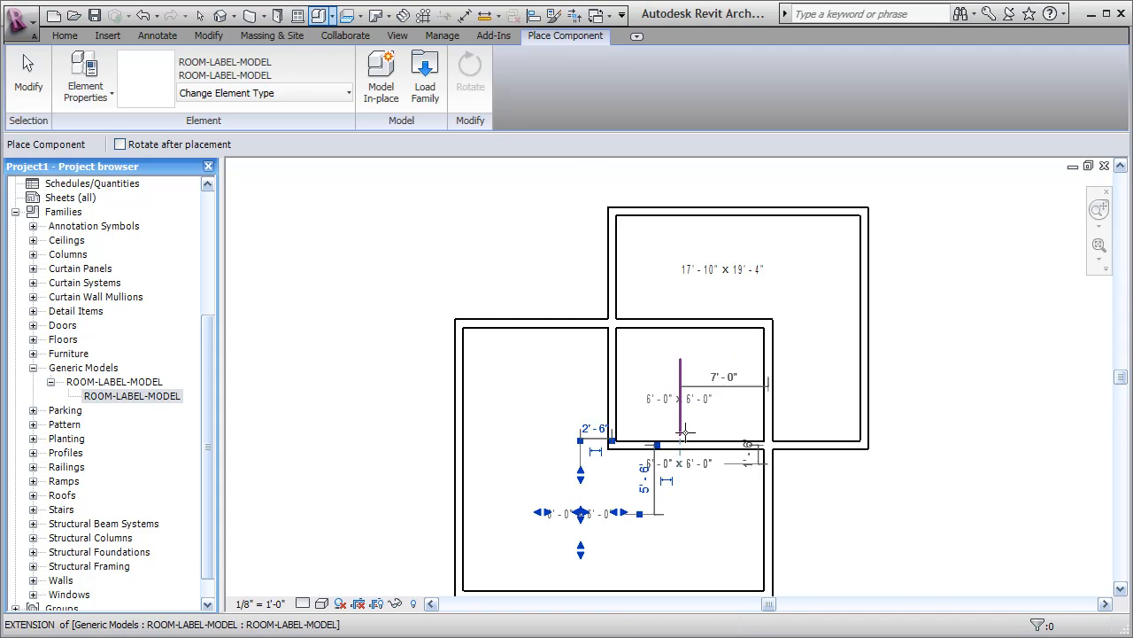
scroll(691, 425, "up", 2)
key("Escape")
key("Escape")
middle_click_drag(704, 456, 694, 424)
scroll(693, 424, "up", 1)
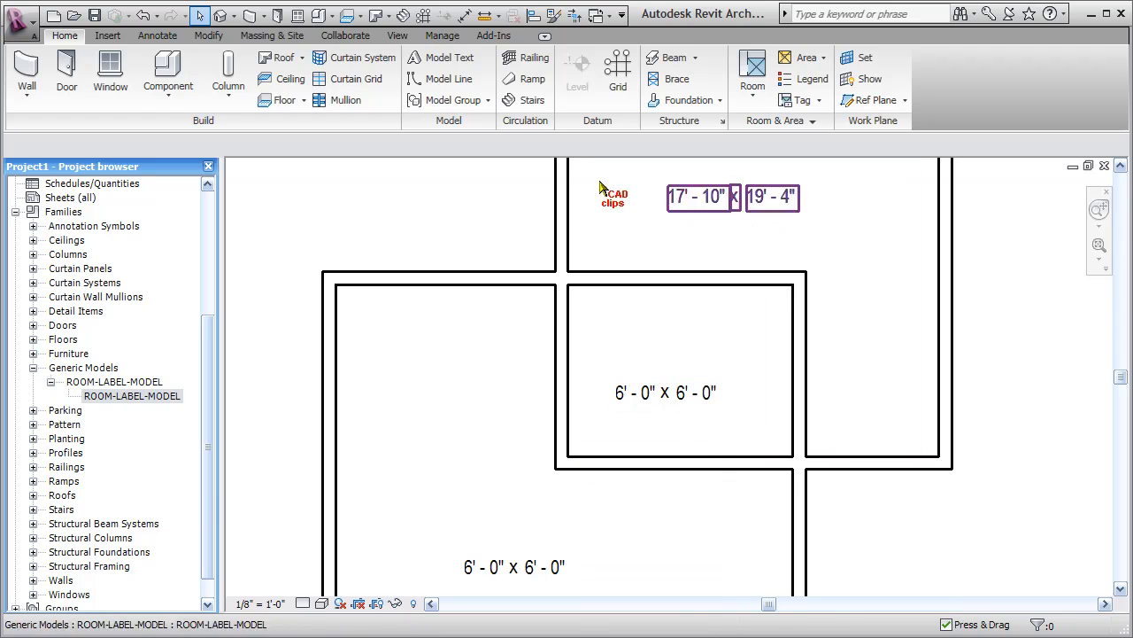
left_click(208, 36)
left_click(172, 78)
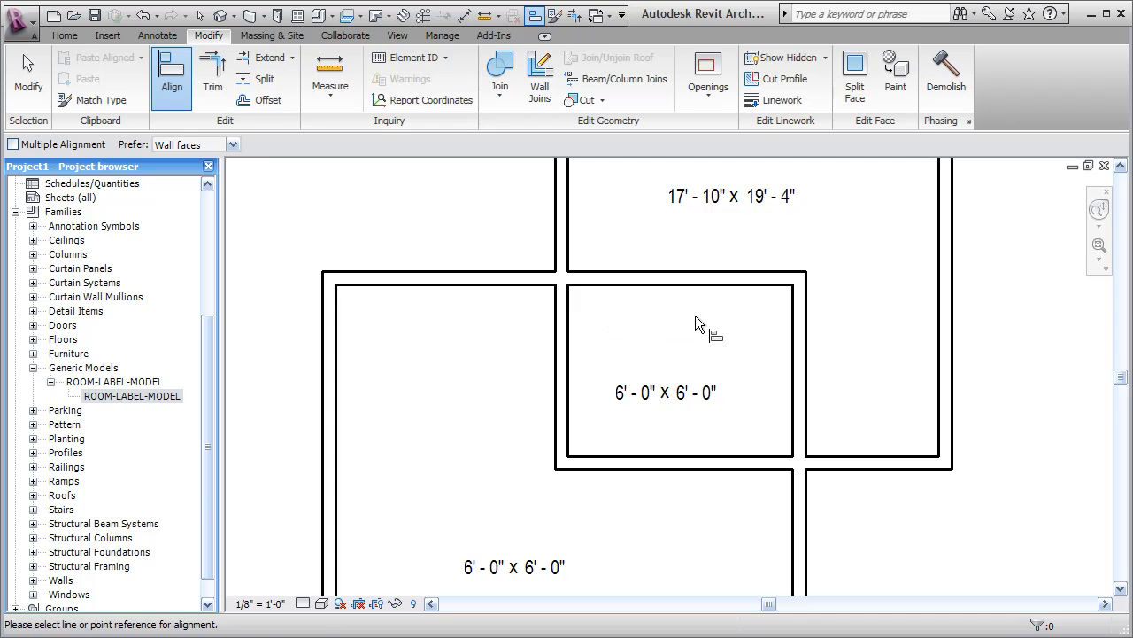
key("Escape")
key("Escape")
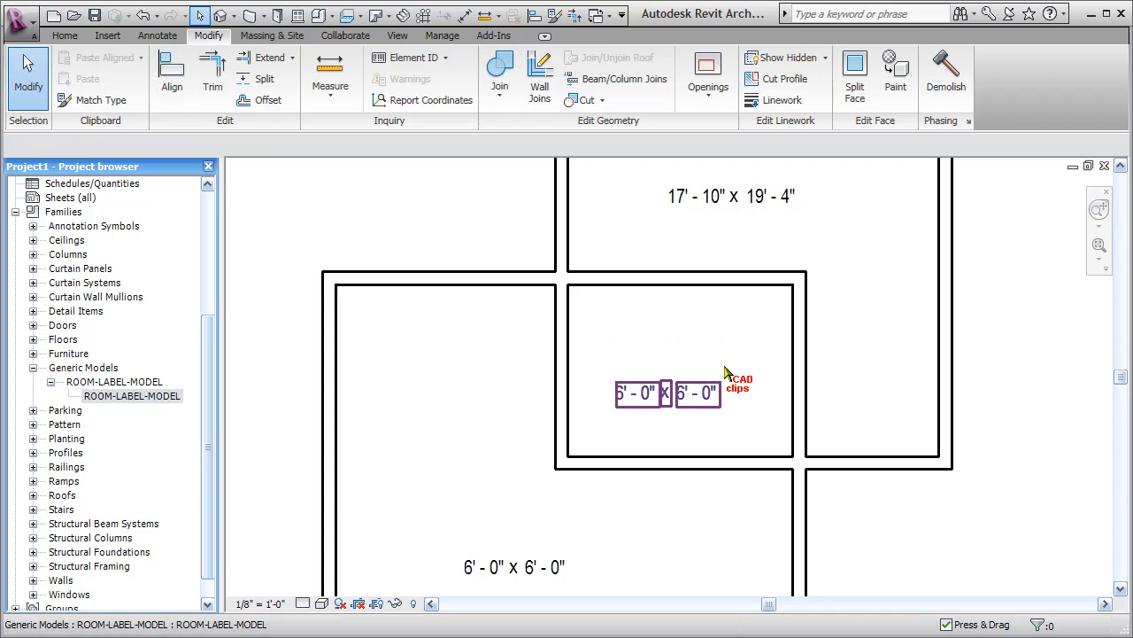
left_click(701, 400)
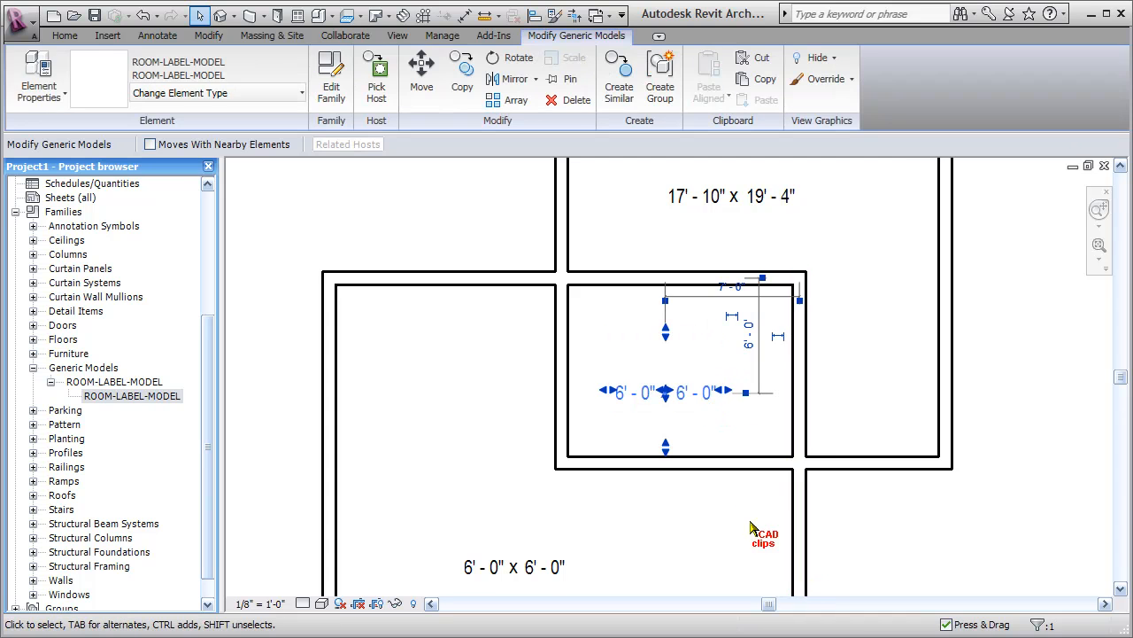
scroll(733, 394, "up", 2)
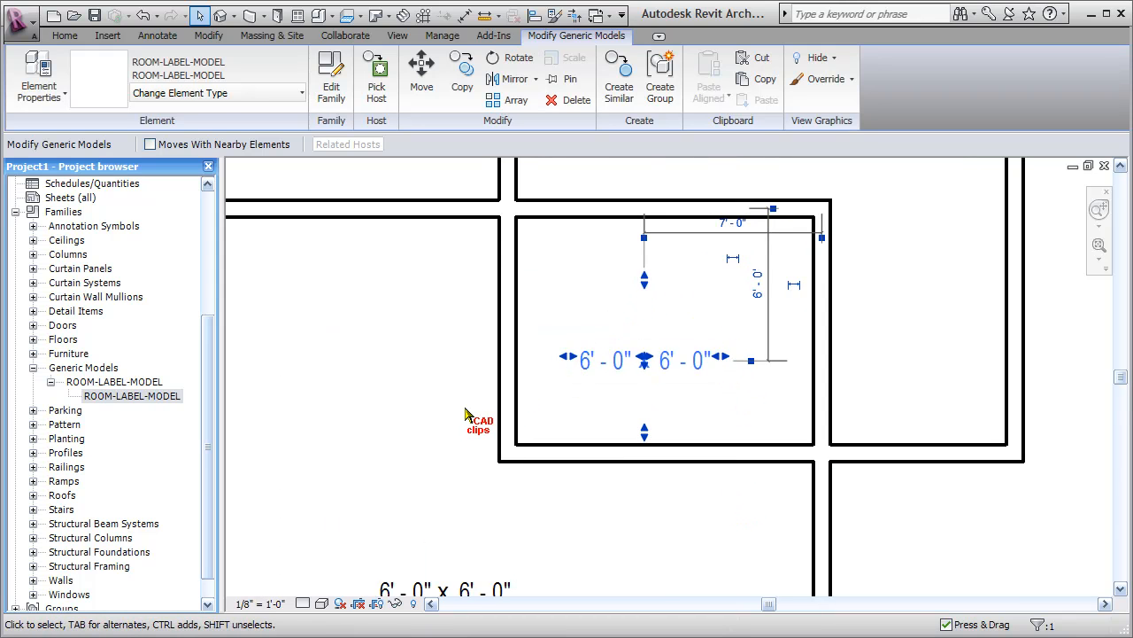
left_click(410, 360)
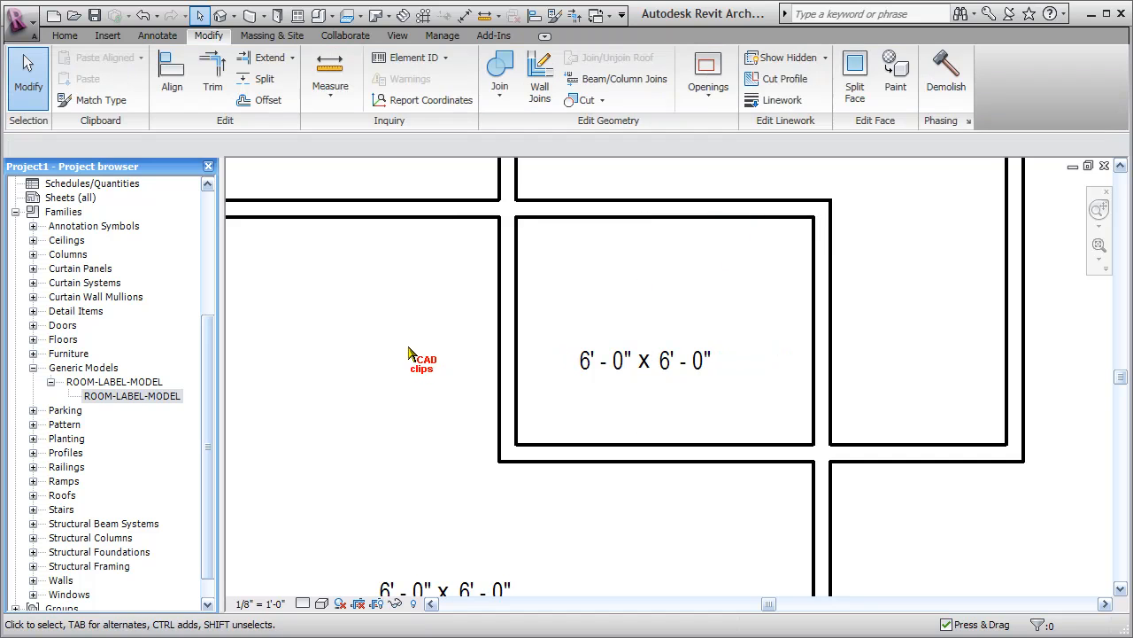
left_click(651, 362)
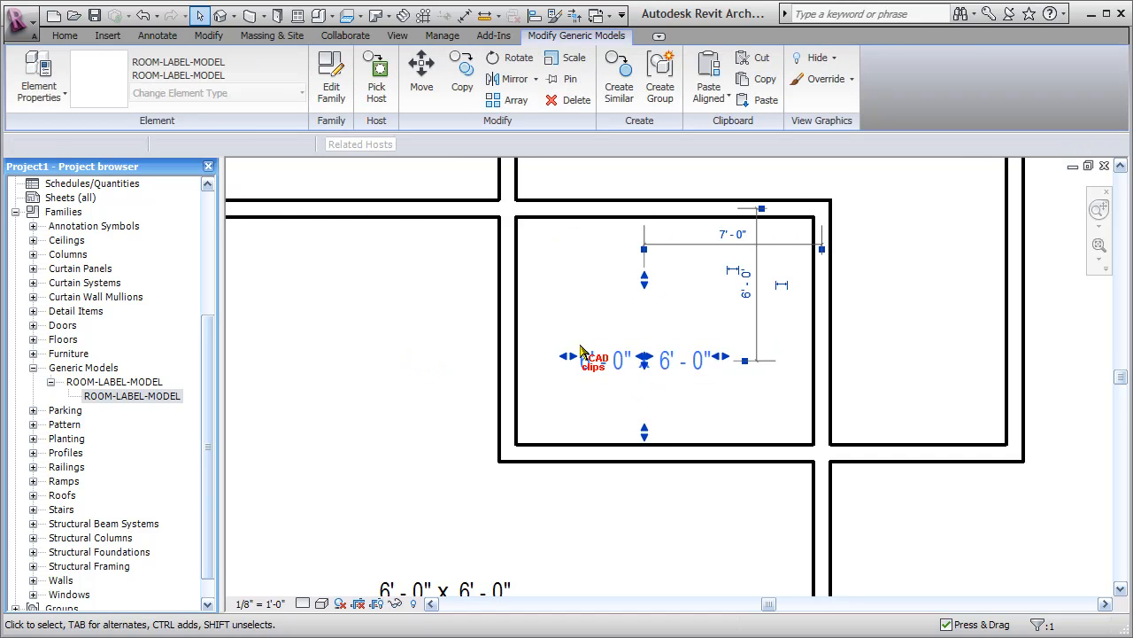
left_click(564, 292)
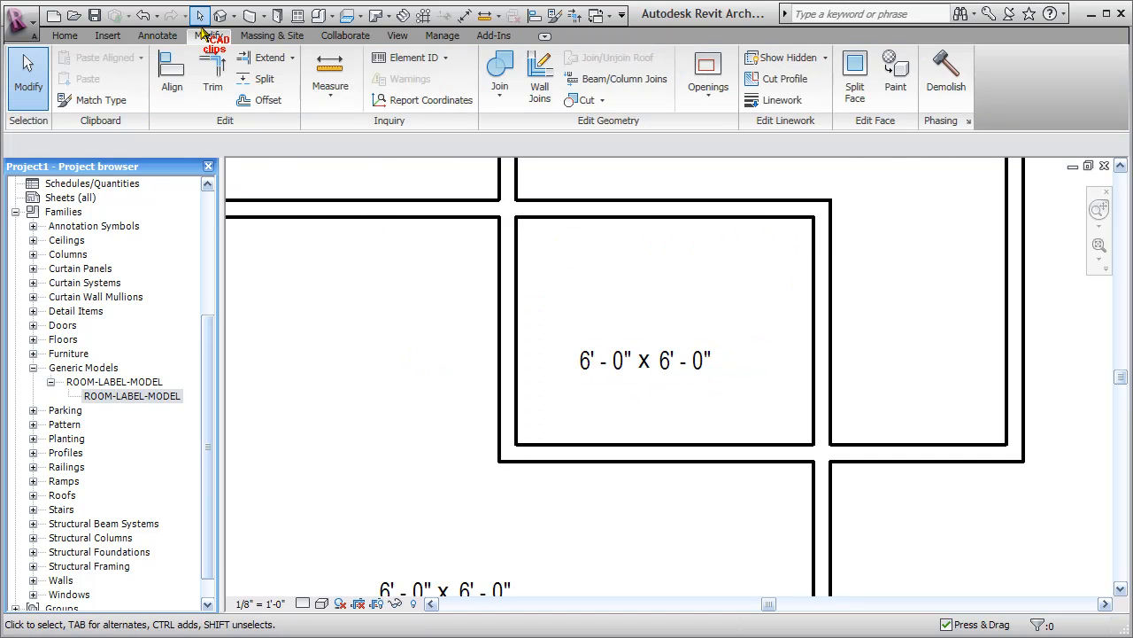
Align the top extent of the small overlapping room's label with the inner face of its upper wall and lock it
left_click(172, 79)
left_click(645, 215)
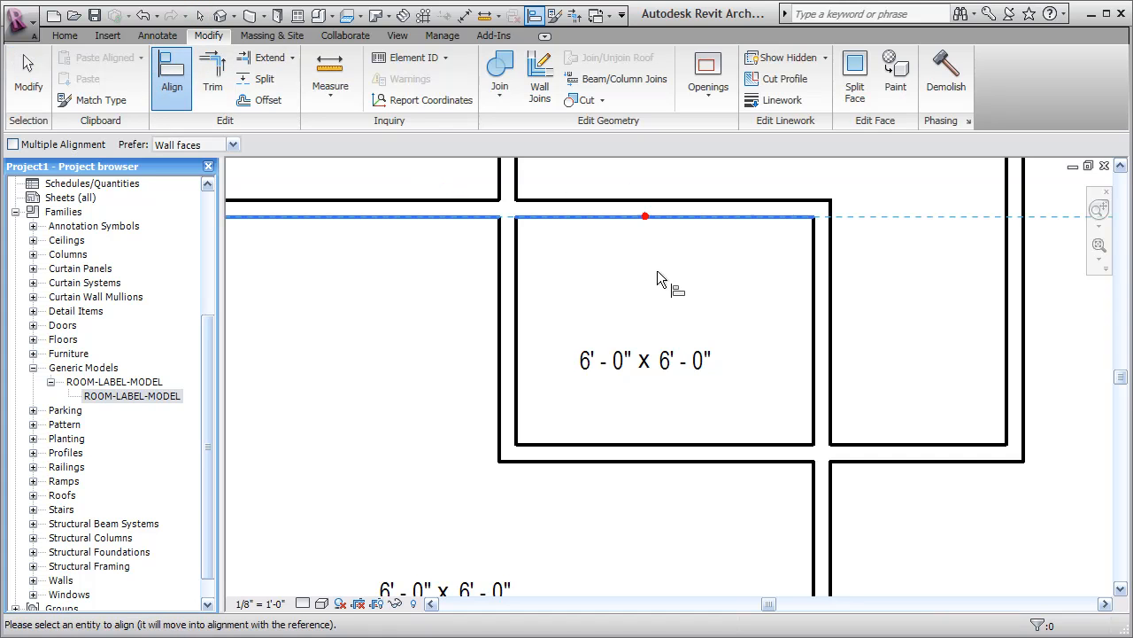
left_click(656, 285)
left_click(546, 189)
Align the small room label's left and bottom extents with the inner wall faces, locking the left alignment
left_click(516, 268)
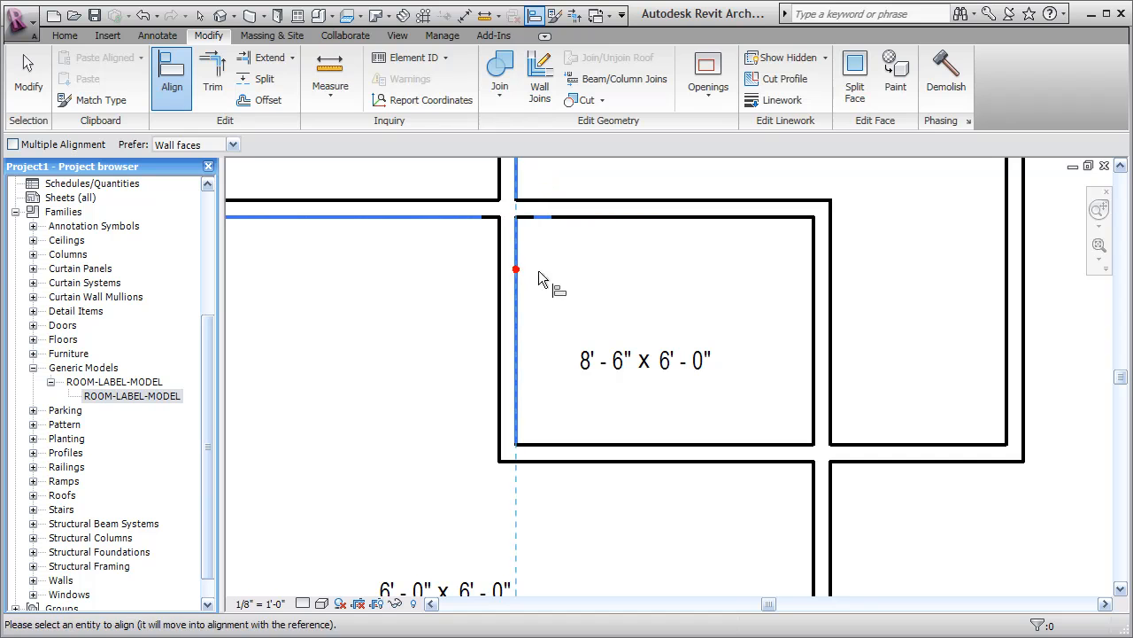
left_click(566, 272)
left_click(542, 337)
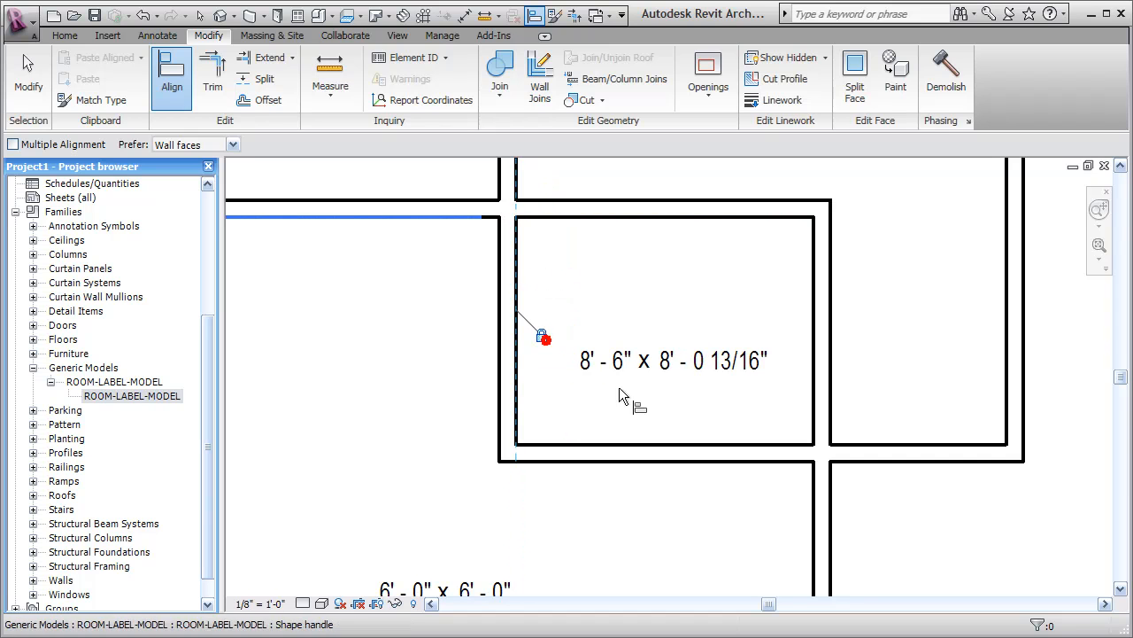
left_click(624, 440)
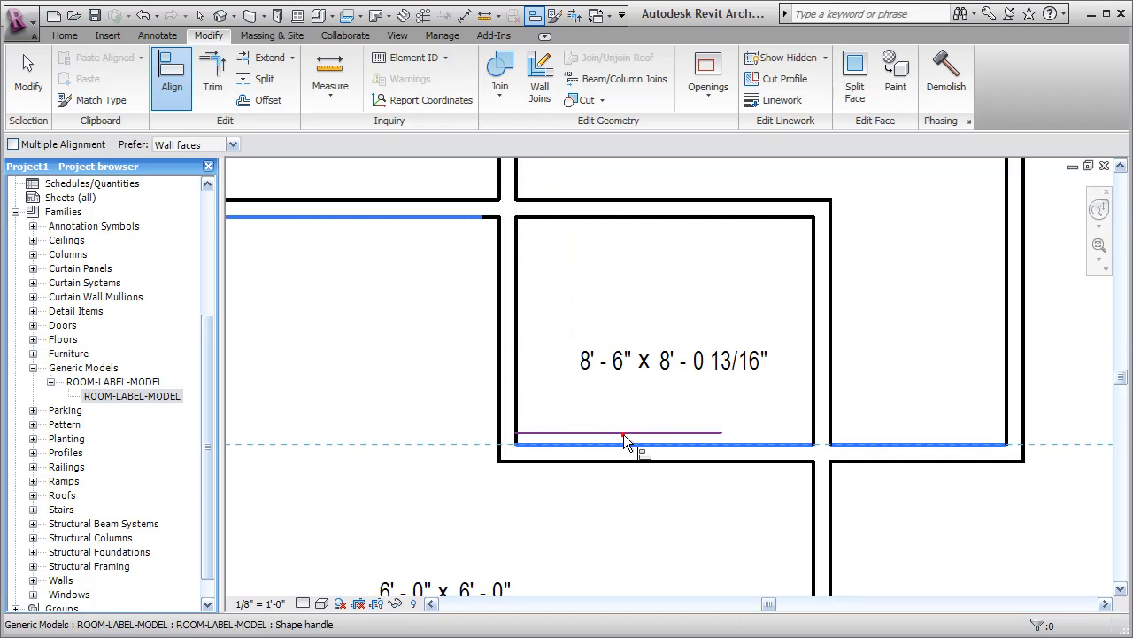
left_click(624, 438)
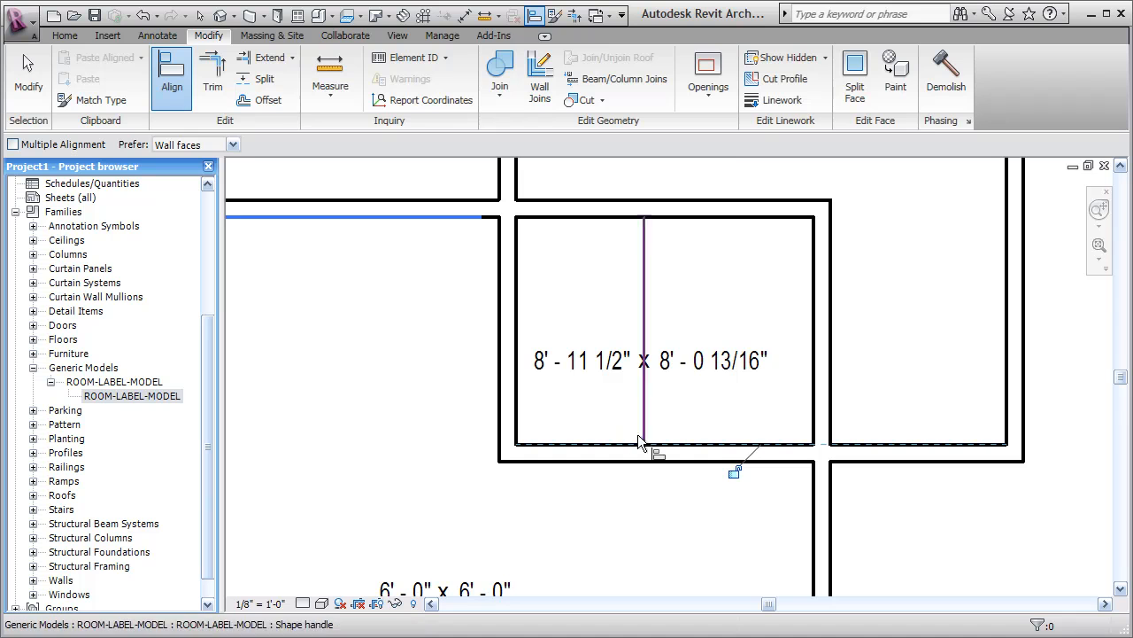
Try to align the small room label's right extent with the right wall's inner face, and check the label's alignment constraints
left_click(812, 358)
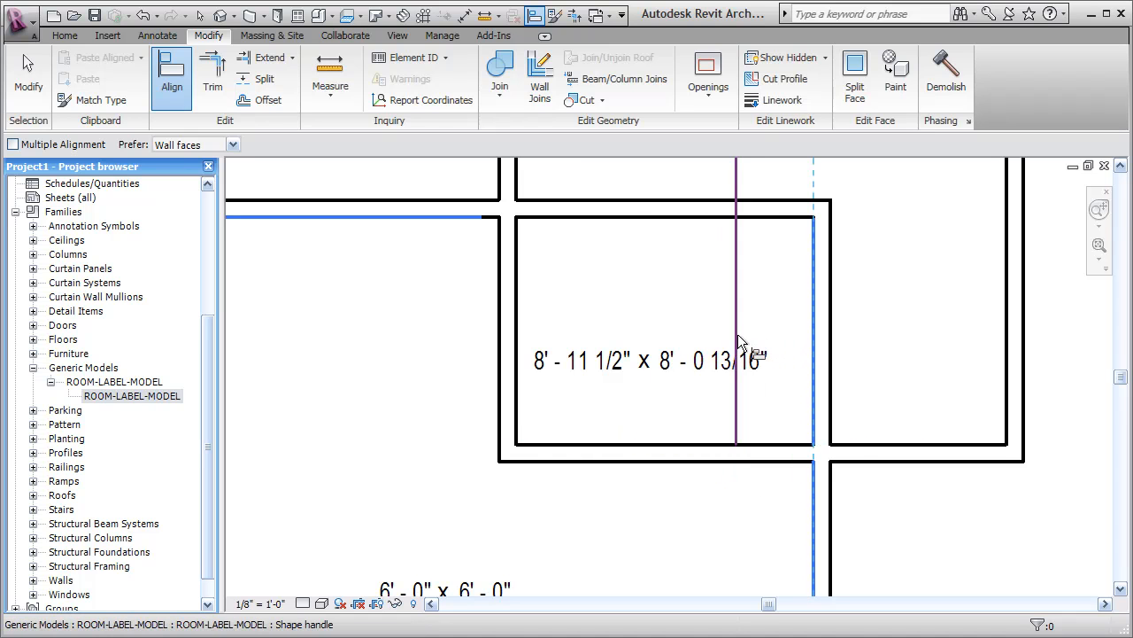
scroll(738, 336, "down", 1)
scroll(737, 336, "down", 1)
middle_click_drag(738, 335, 749, 412)
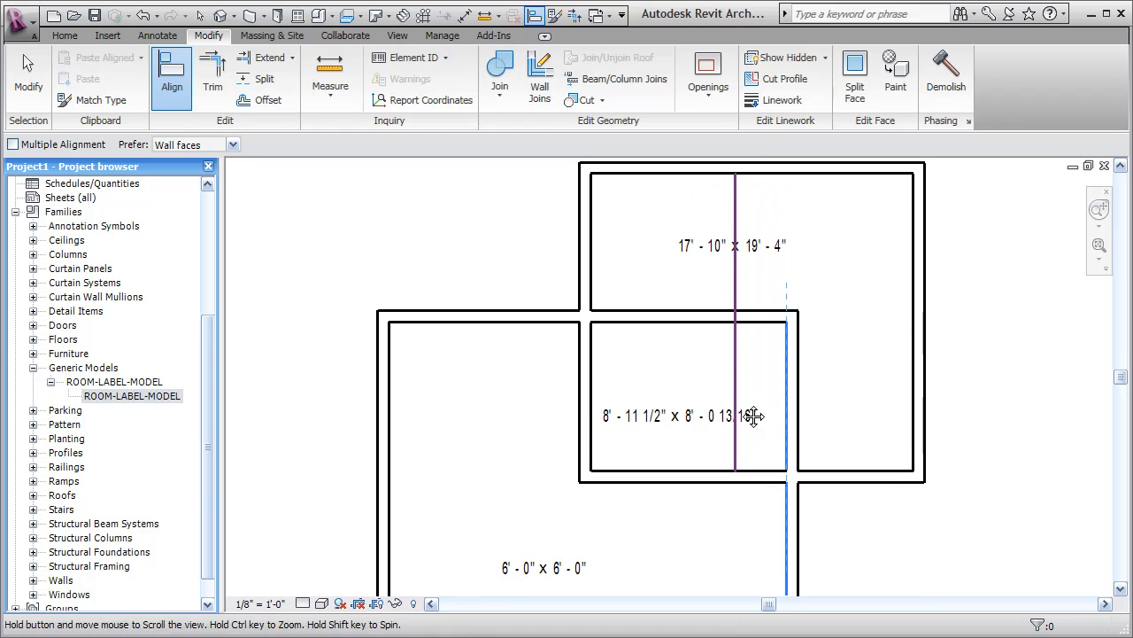
left_click(733, 372)
scroll(770, 410, "up", 1)
key("Escape")
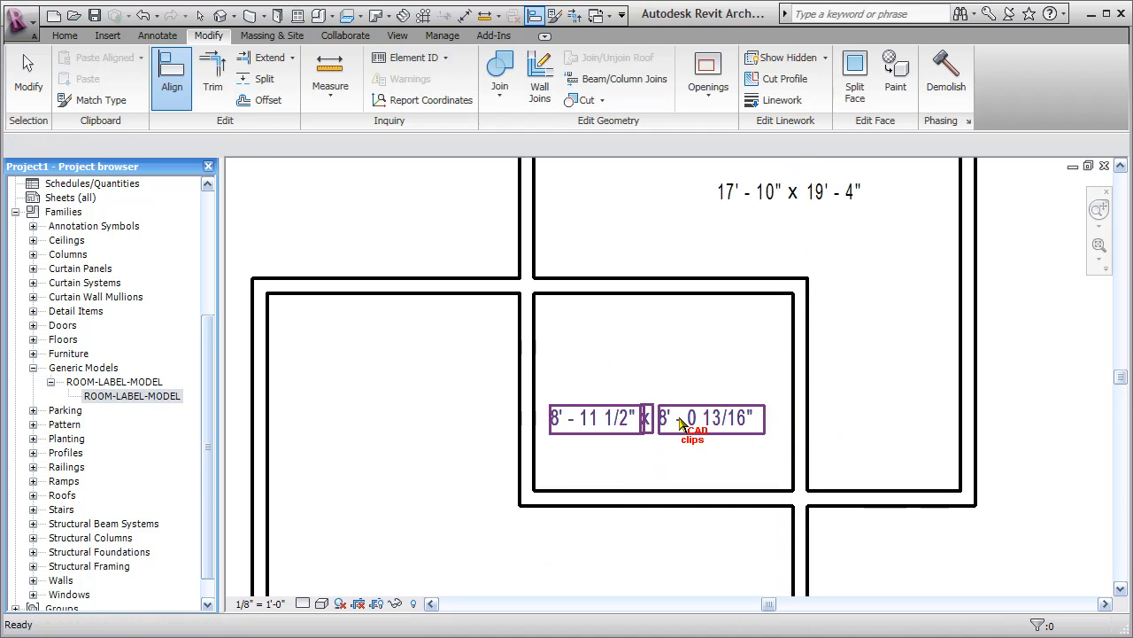
left_click(678, 417)
scroll(664, 404, "down", 1)
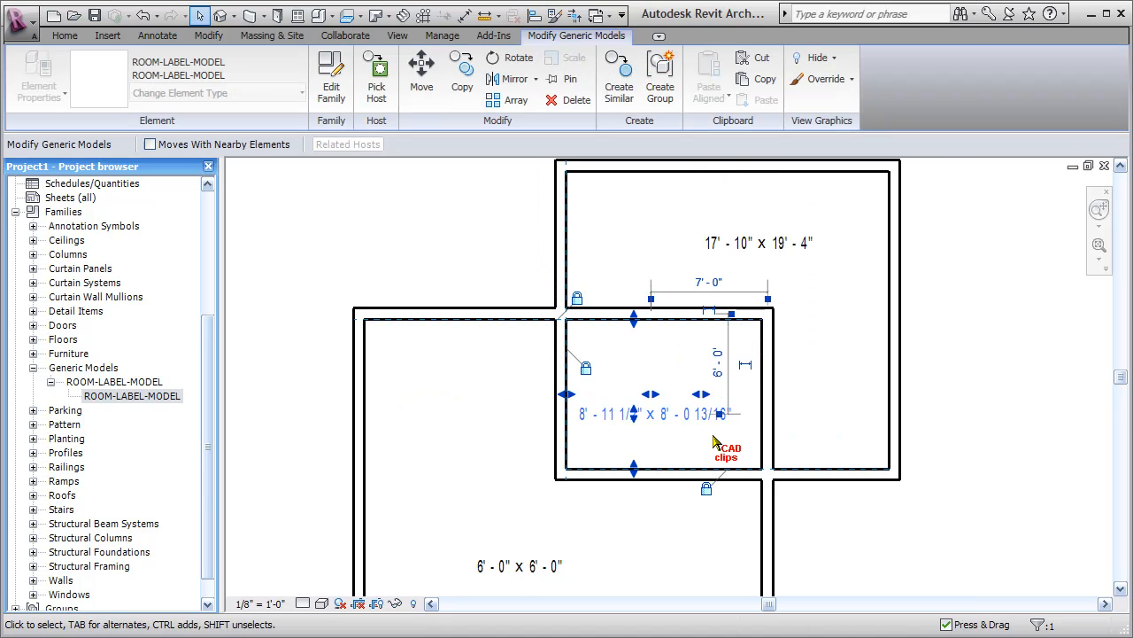
scroll(710, 408, "up", 1)
left_click(882, 413)
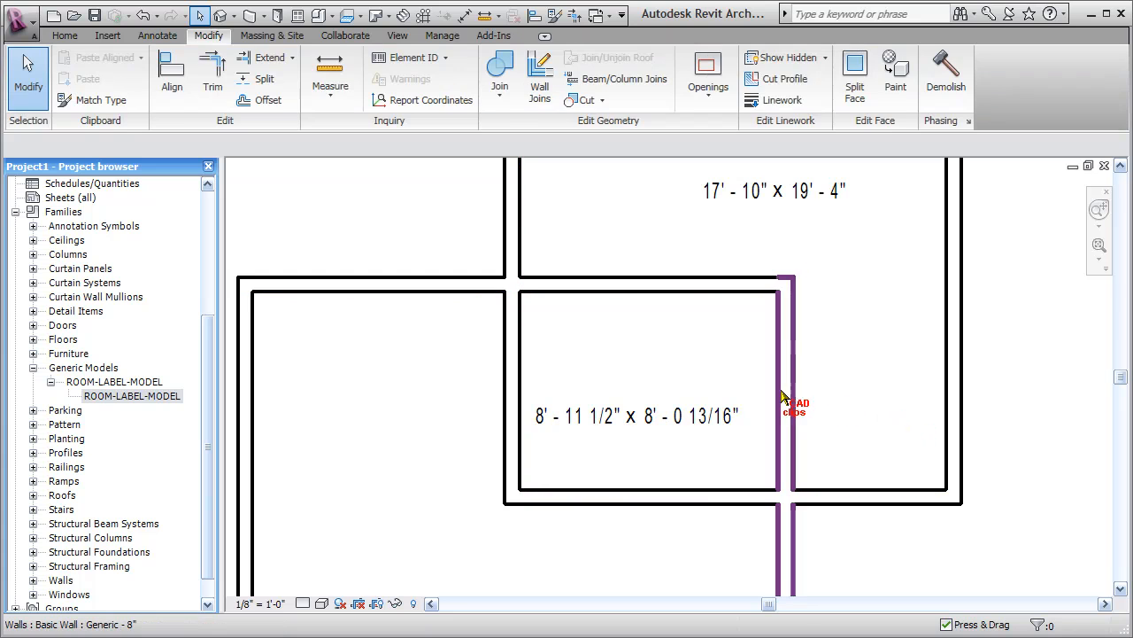
Unlock the upper room label's bottom extent and pull it back up to the upper face of the horizontal wall
left_click(776, 189)
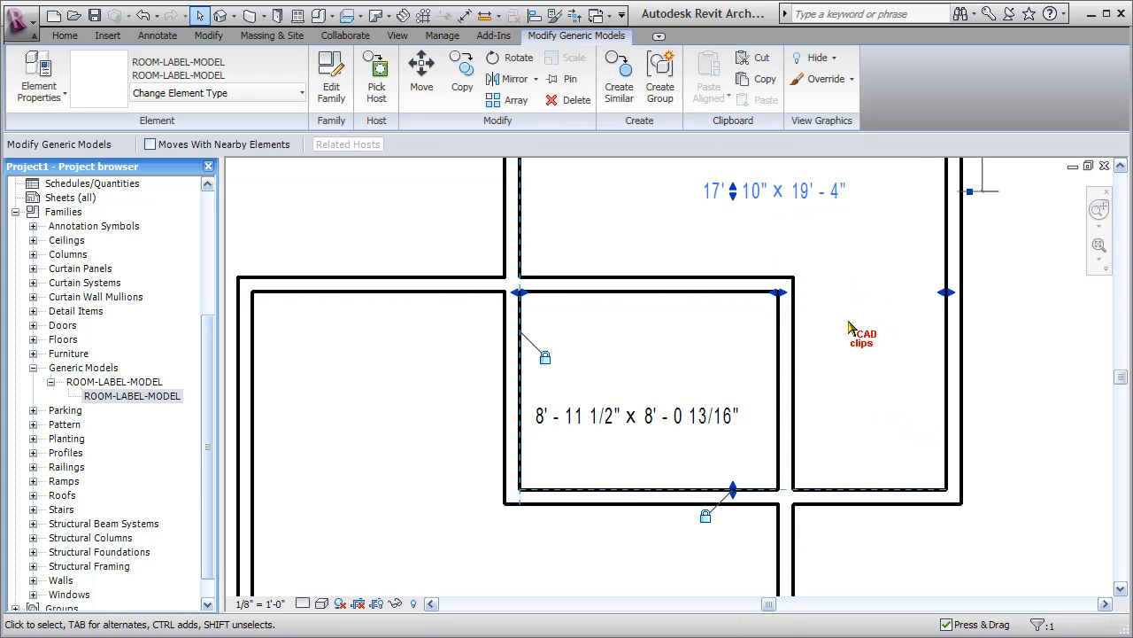
left_click_drag(731, 489, 727, 283)
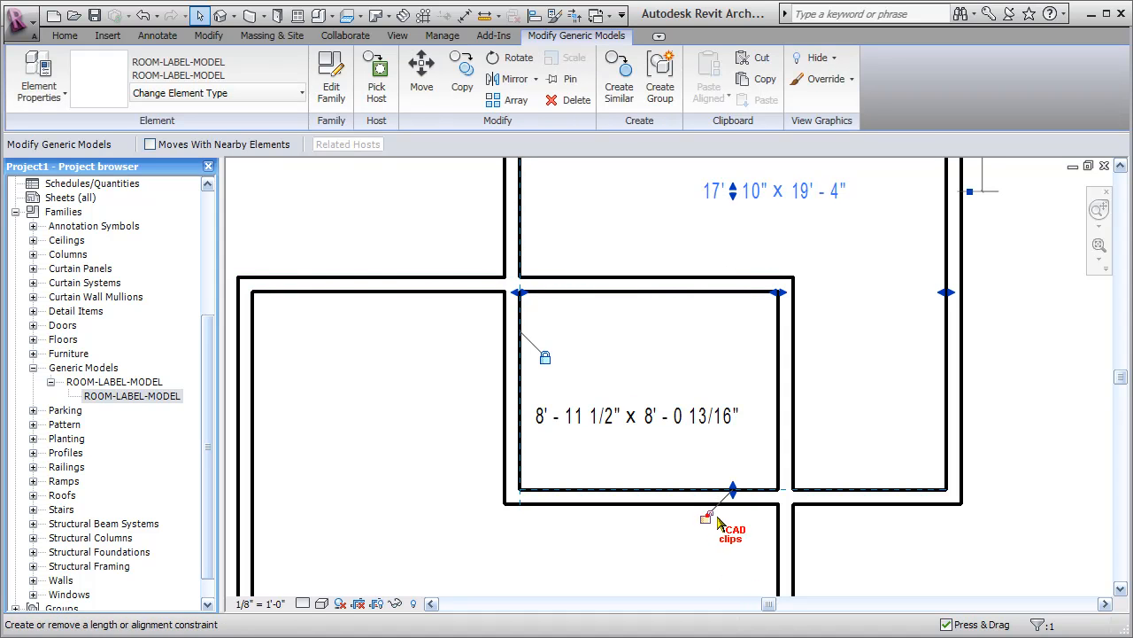
left_click_drag(732, 488, 734, 284)
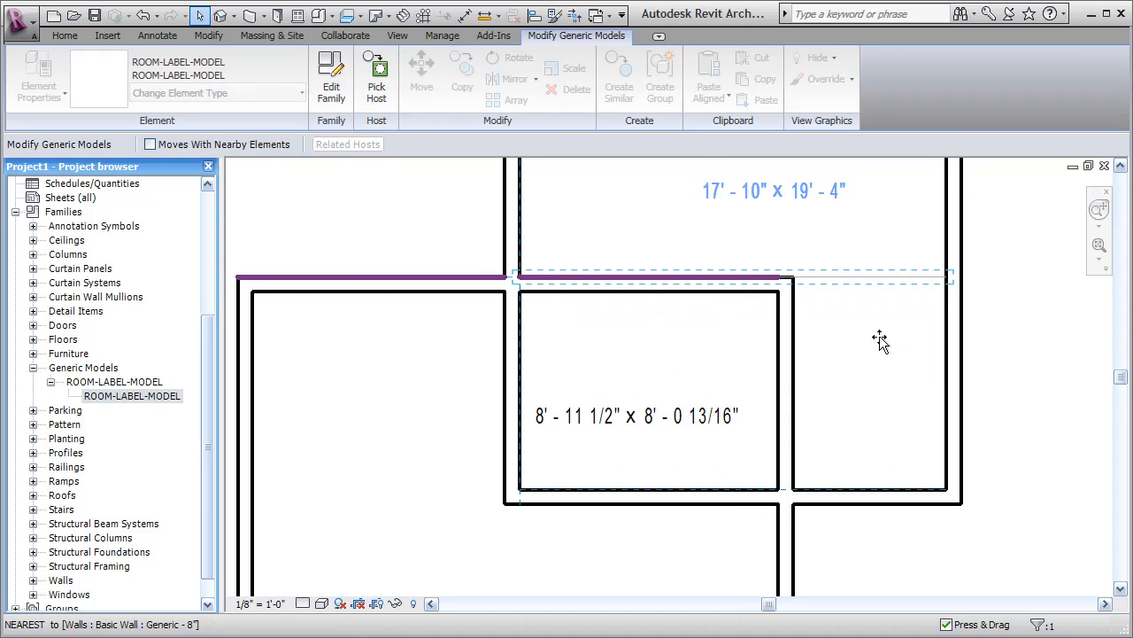
left_click(889, 364)
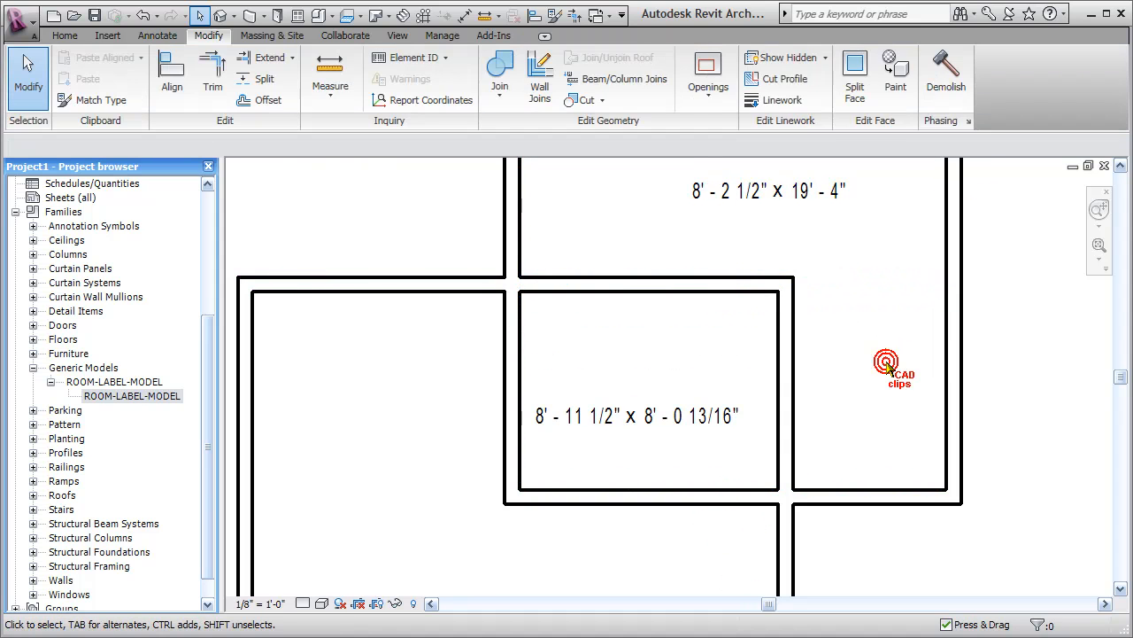
Align the small room label's right extent with the right wall's inner face, lock it, and check the label's alignment constraints
left_click(172, 77)
left_click(776, 402)
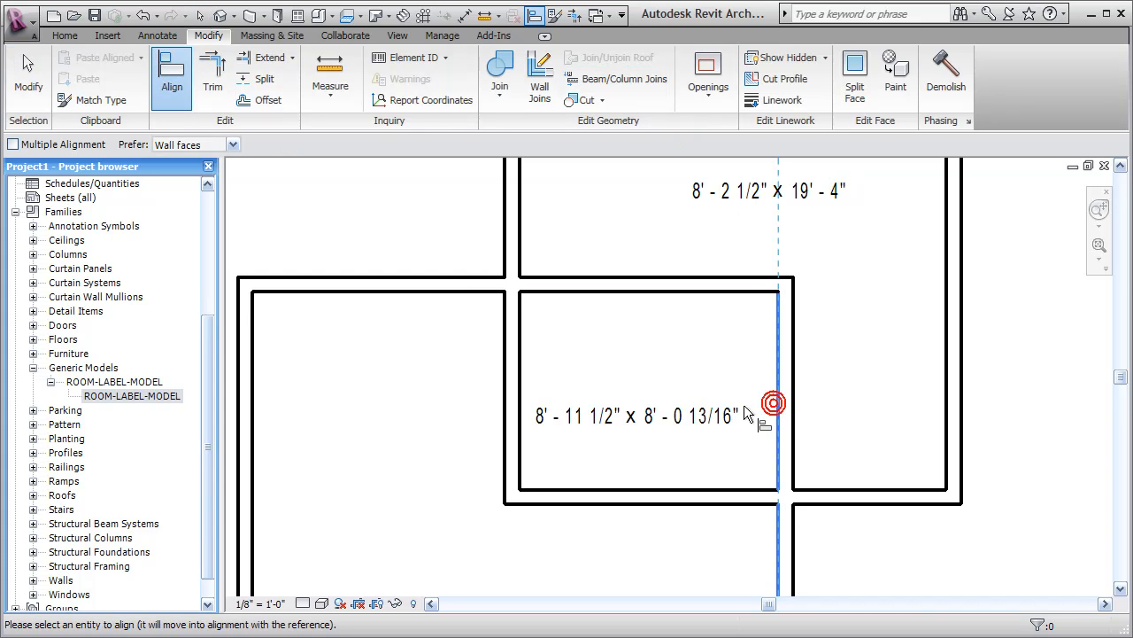
left_click(700, 418)
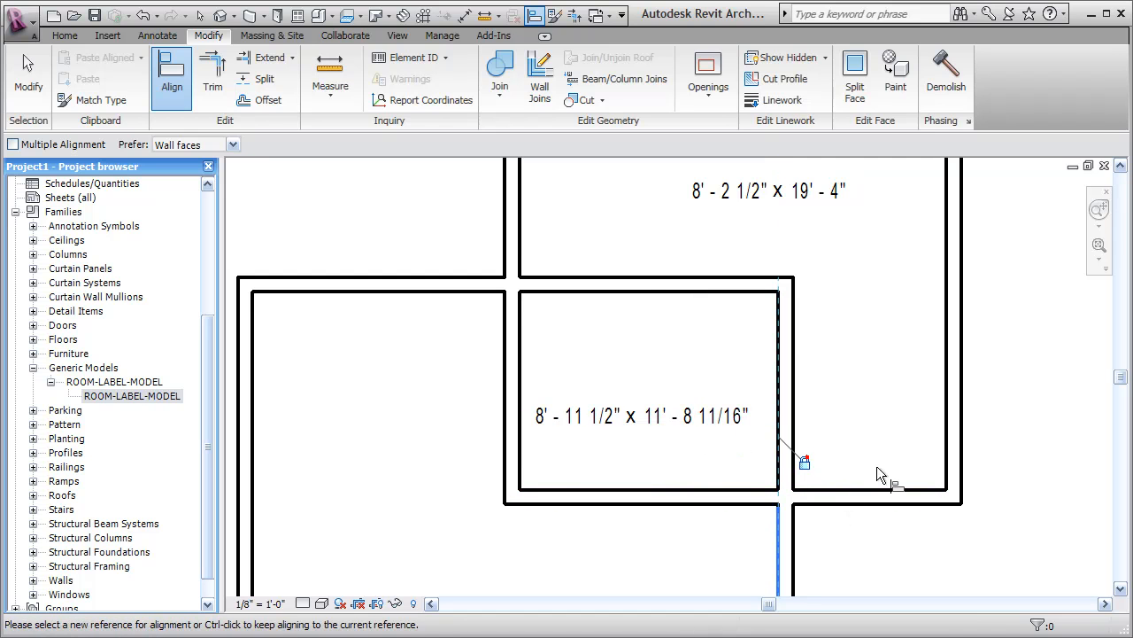
key("Escape")
left_click(788, 450)
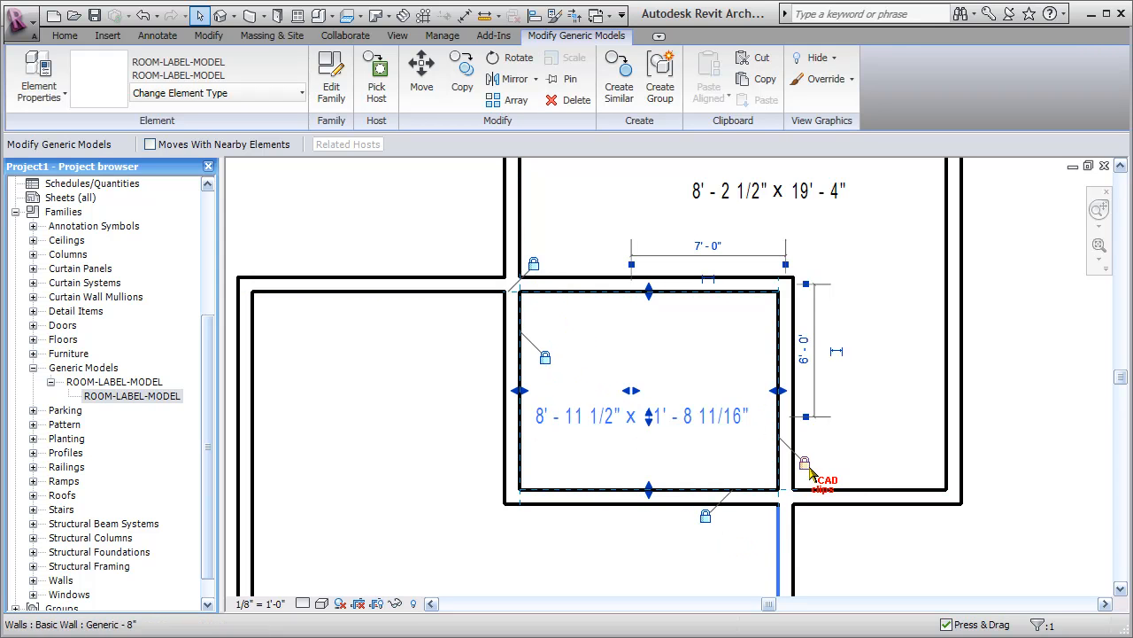
left_click(854, 425)
Nudge the small room's right wall 4 inches to the right and its upper wall 4 inches up
left_click(799, 415)
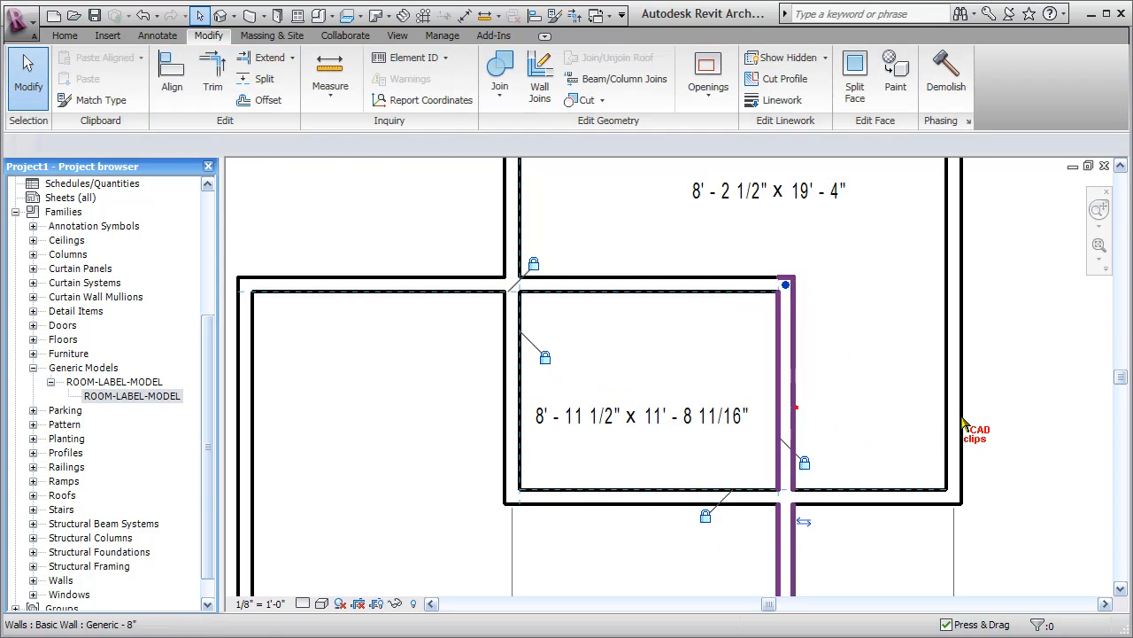
key("Right")
left_click(650, 349)
left_click(629, 299)
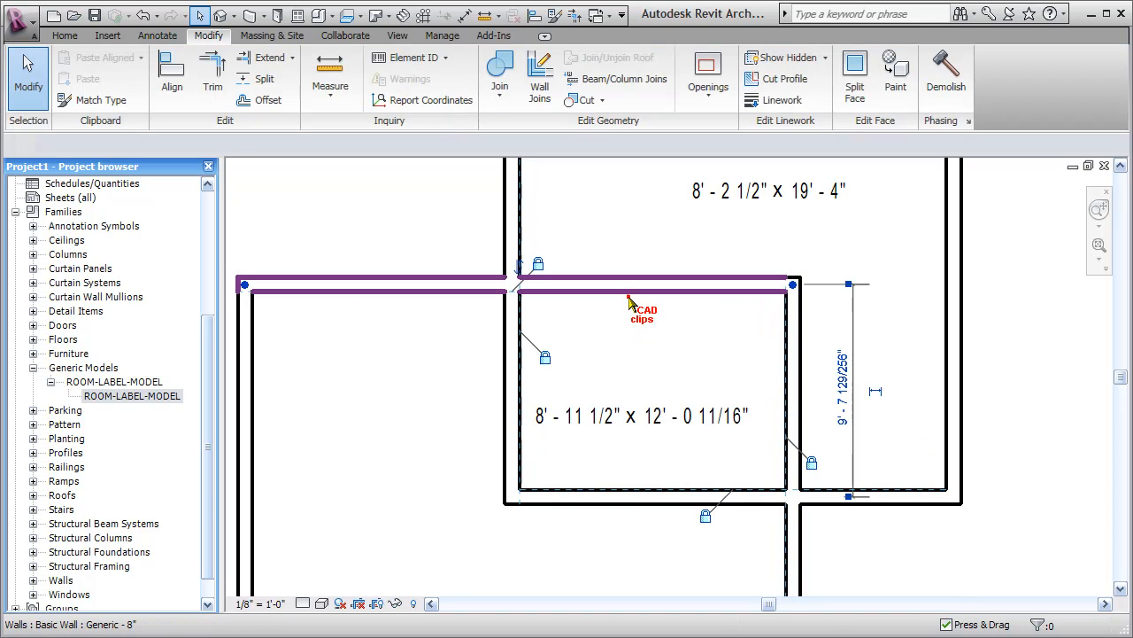
key("Up")
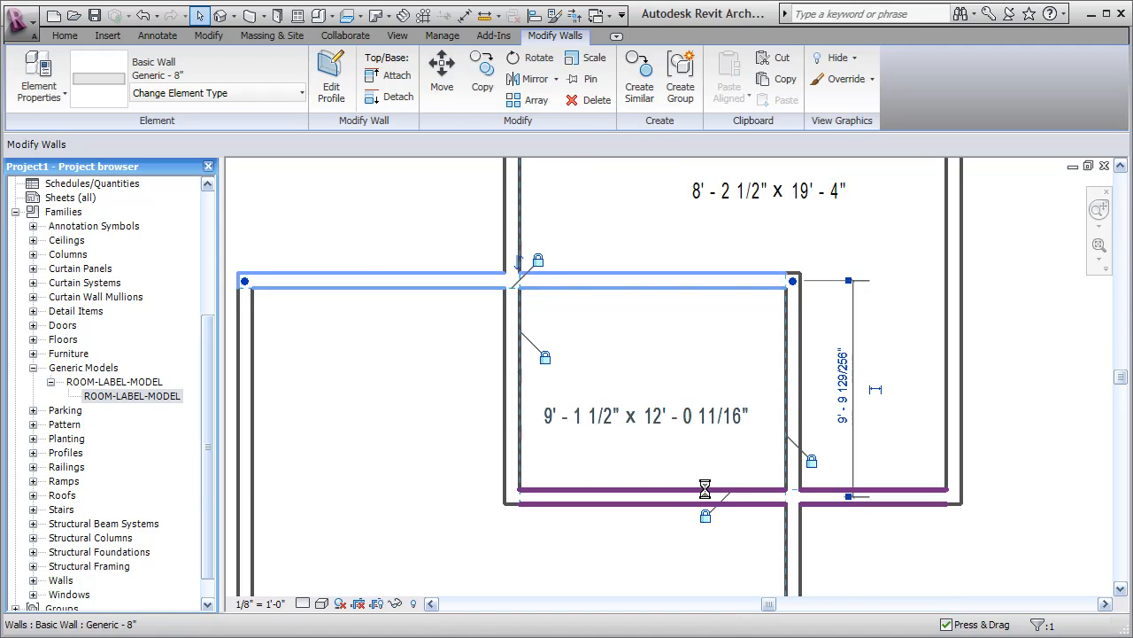
key("Up")
left_click(694, 473)
Move the small room's label up toward the centre of the room
left_click(674, 425)
scroll(643, 429, "up", 1)
left_click_drag(643, 429, 683, 406)
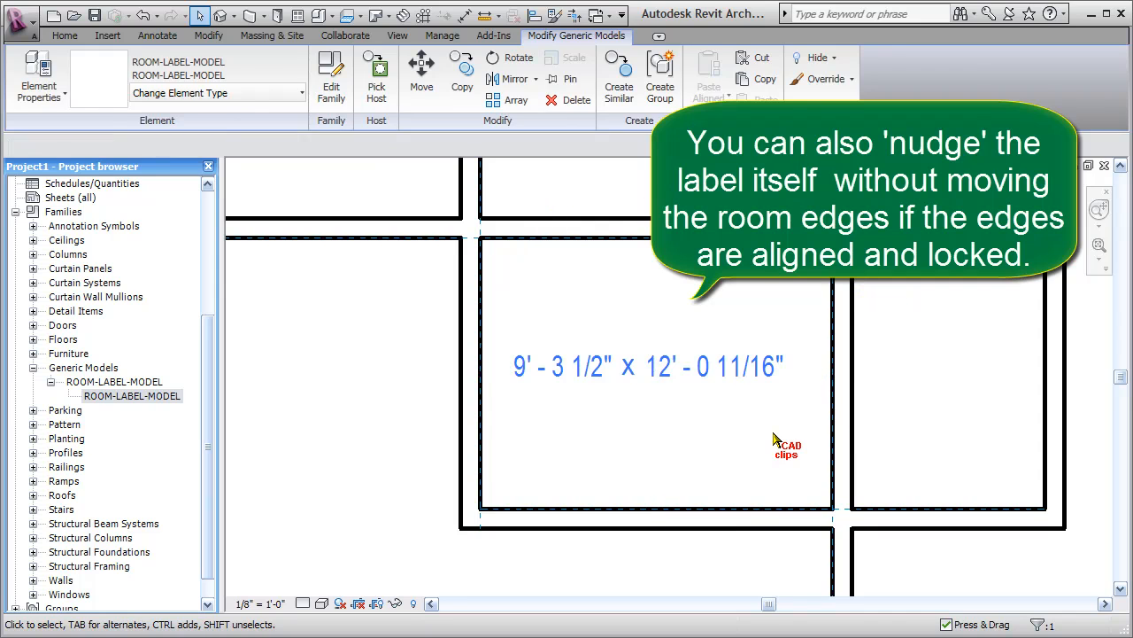
left_click(774, 440)
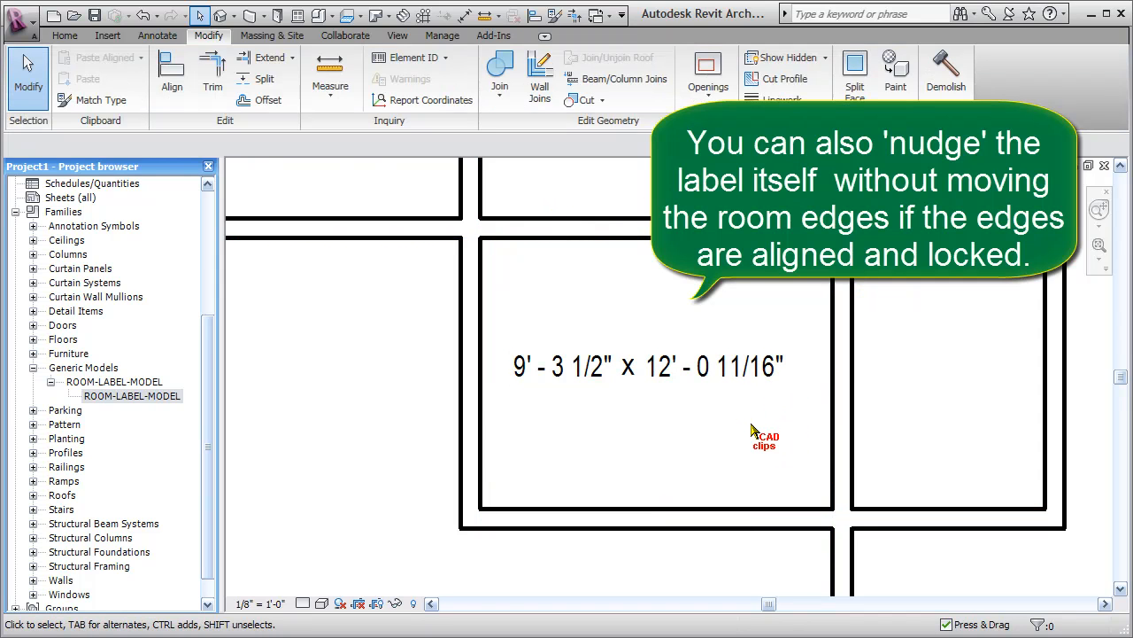
Align the large lower room label's left and top extents with the inner wall faces and lock both alignments
left_click(443, 35)
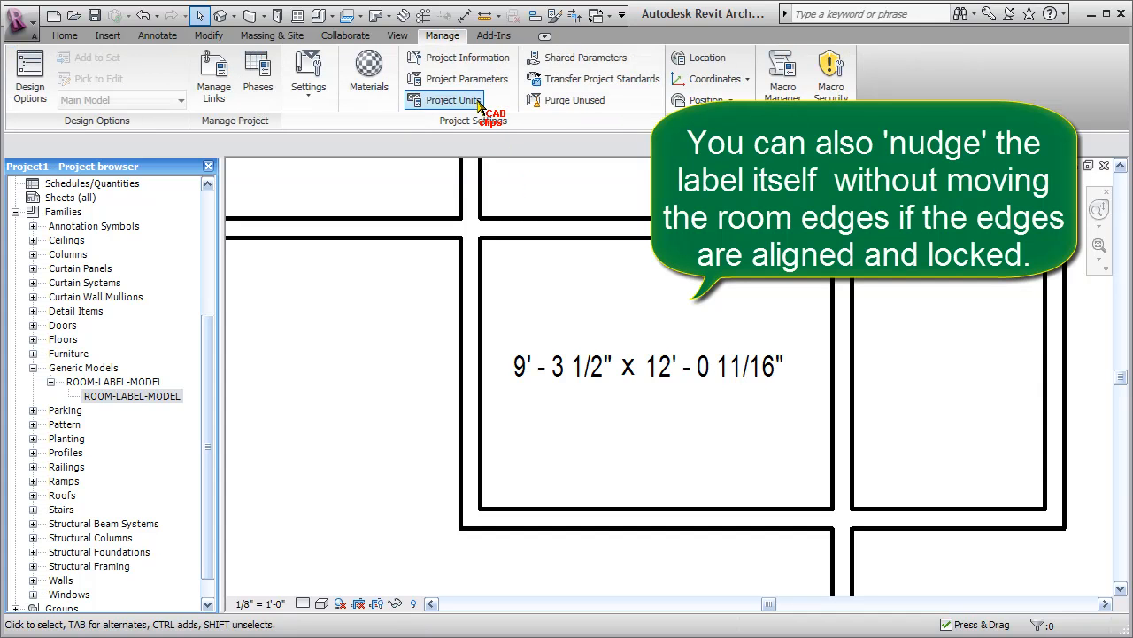
scroll(589, 400, "down", 3)
middle_click_drag(620, 458, 703, 340)
scroll(597, 410, "up", 1)
middle_click_drag(648, 425, 615, 473)
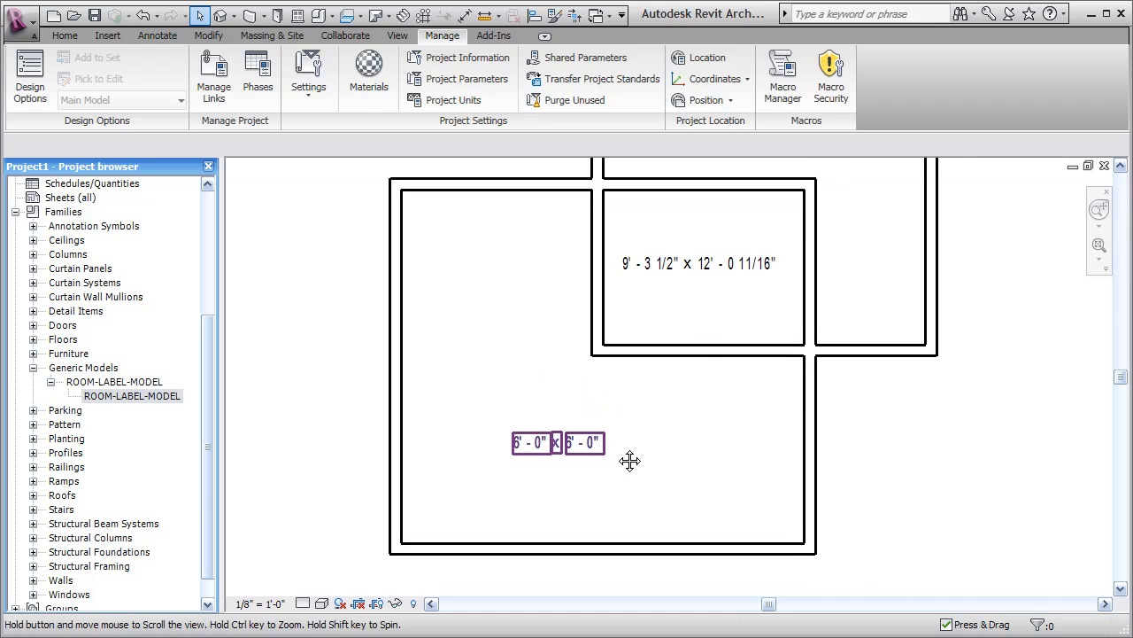
left_click(209, 35)
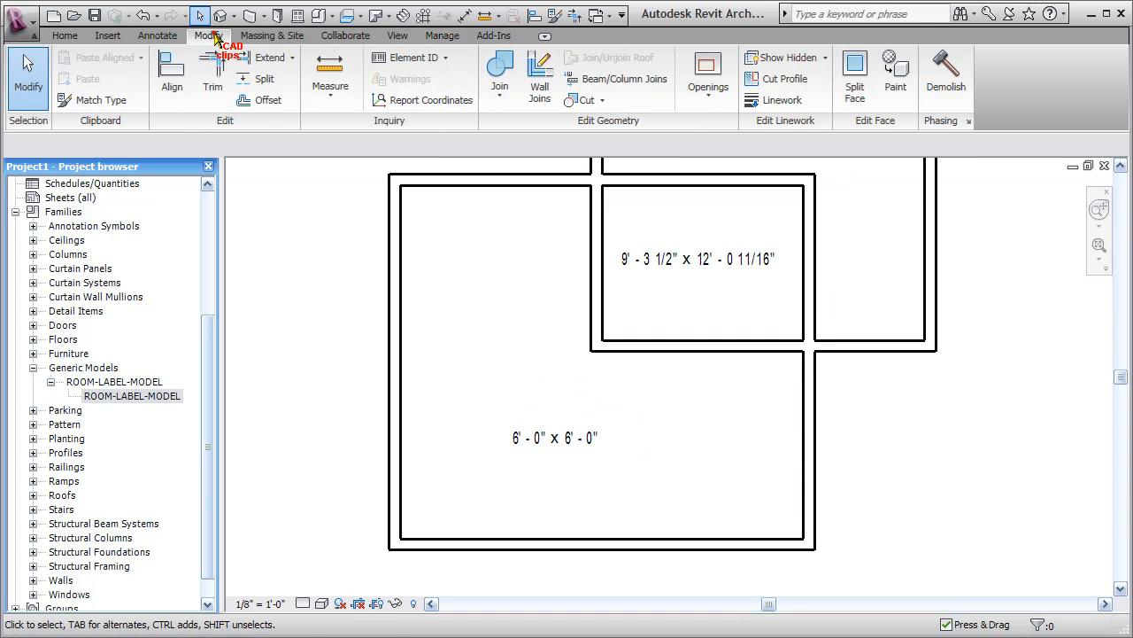
left_click(172, 79)
left_click(403, 407)
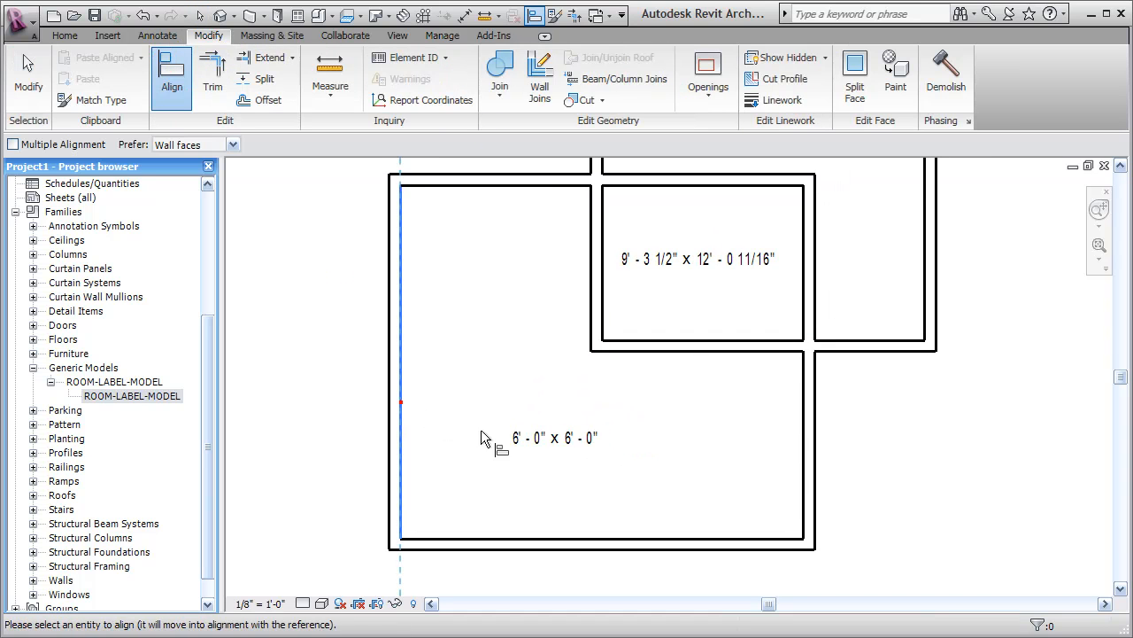
left_click(503, 430)
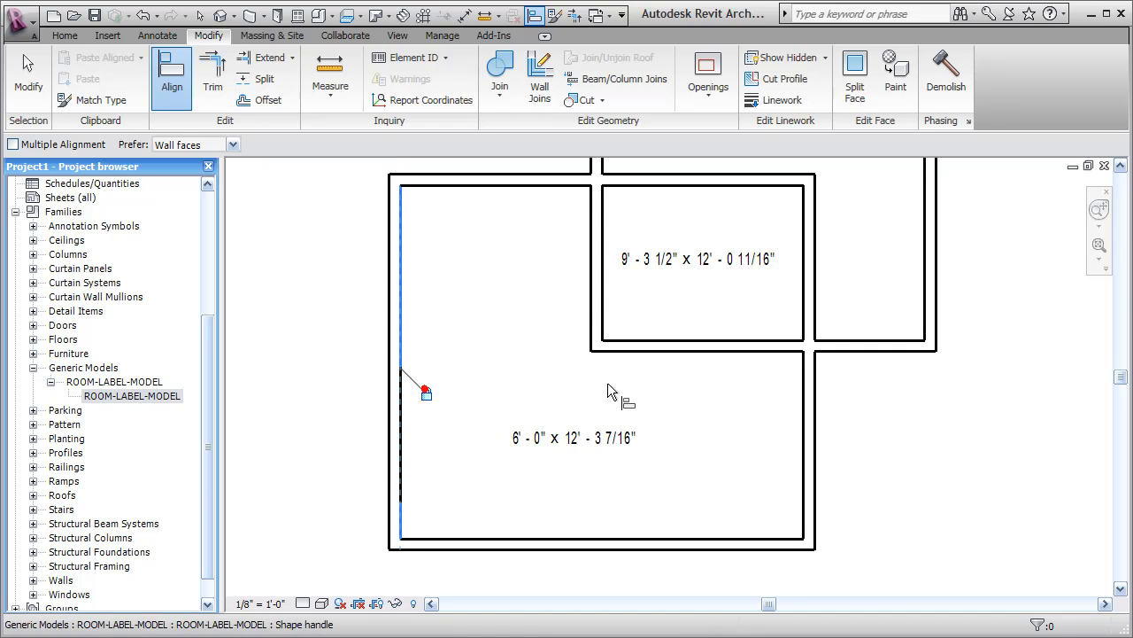
left_click(537, 186)
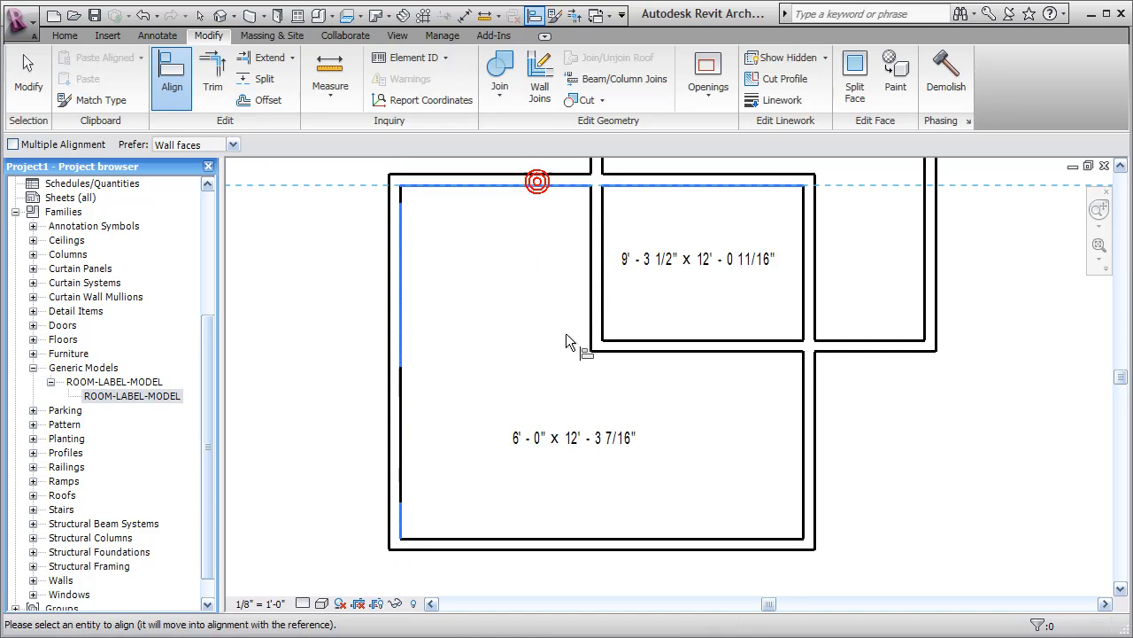
left_click(568, 385)
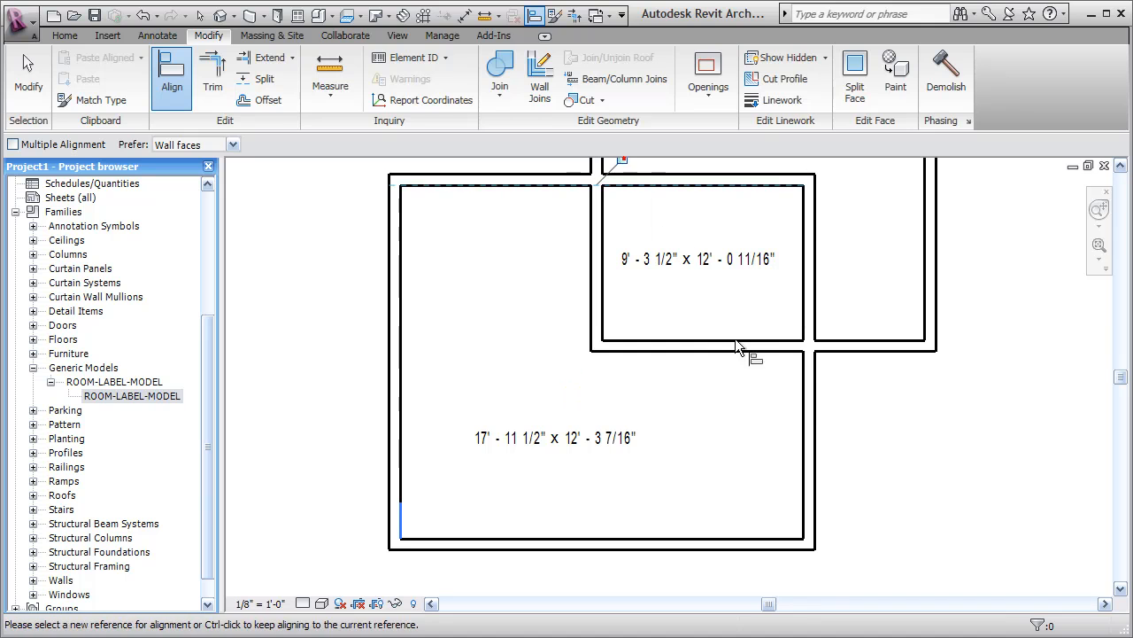
Align and lock the large lower room label's right and bottom extents to the inner wall faces, and check its constraints
left_click(800, 434)
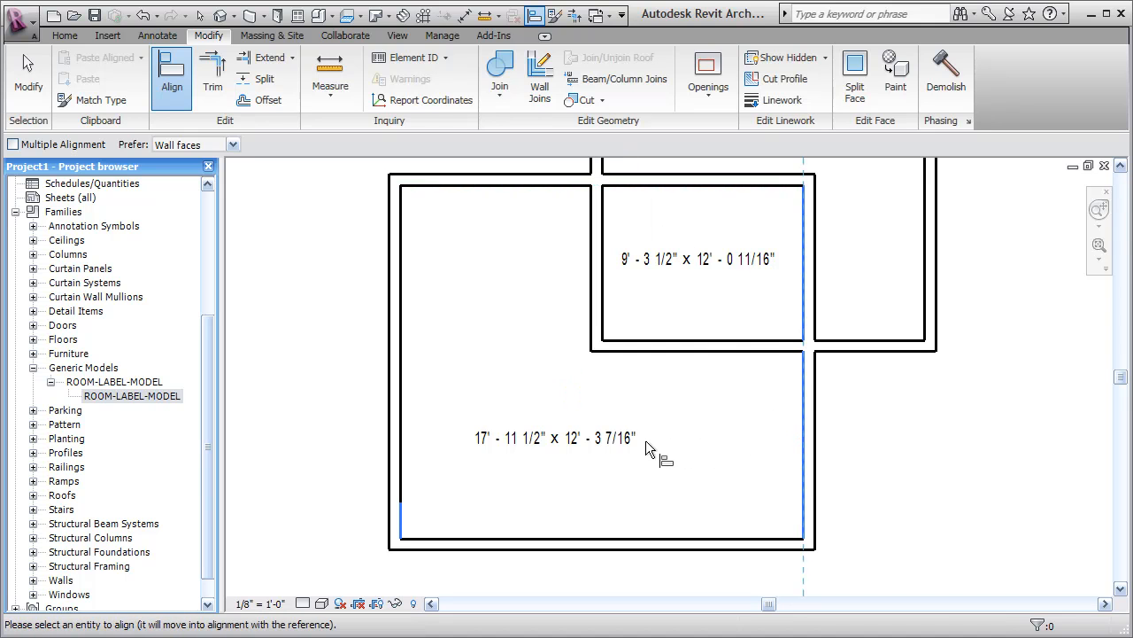
left_click(607, 448)
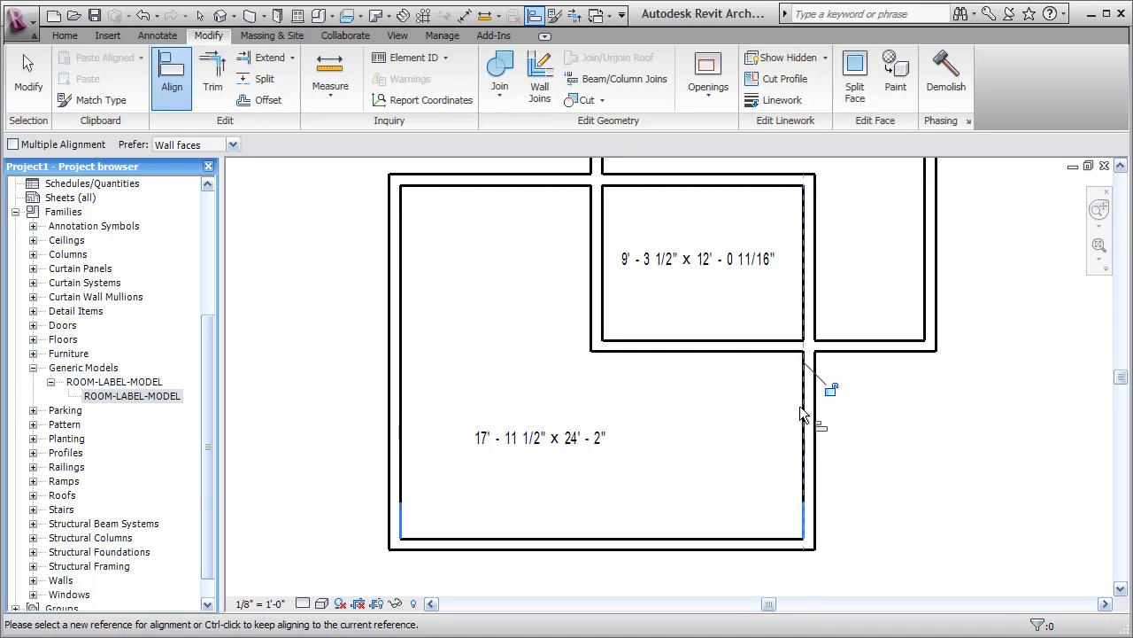
left_click(742, 537)
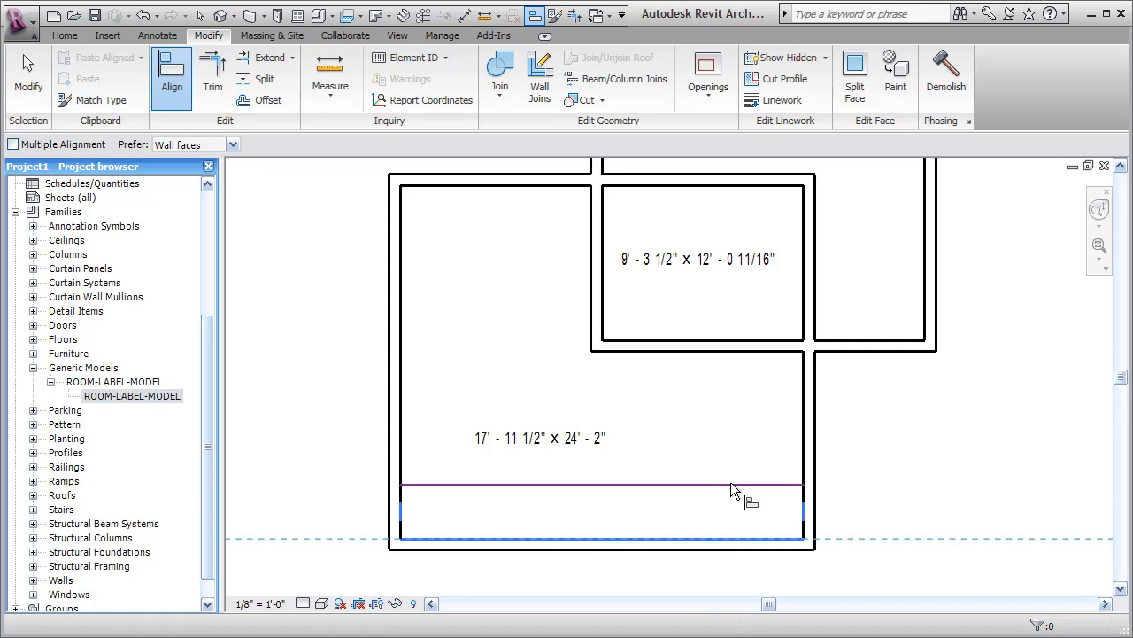
left_click(729, 485)
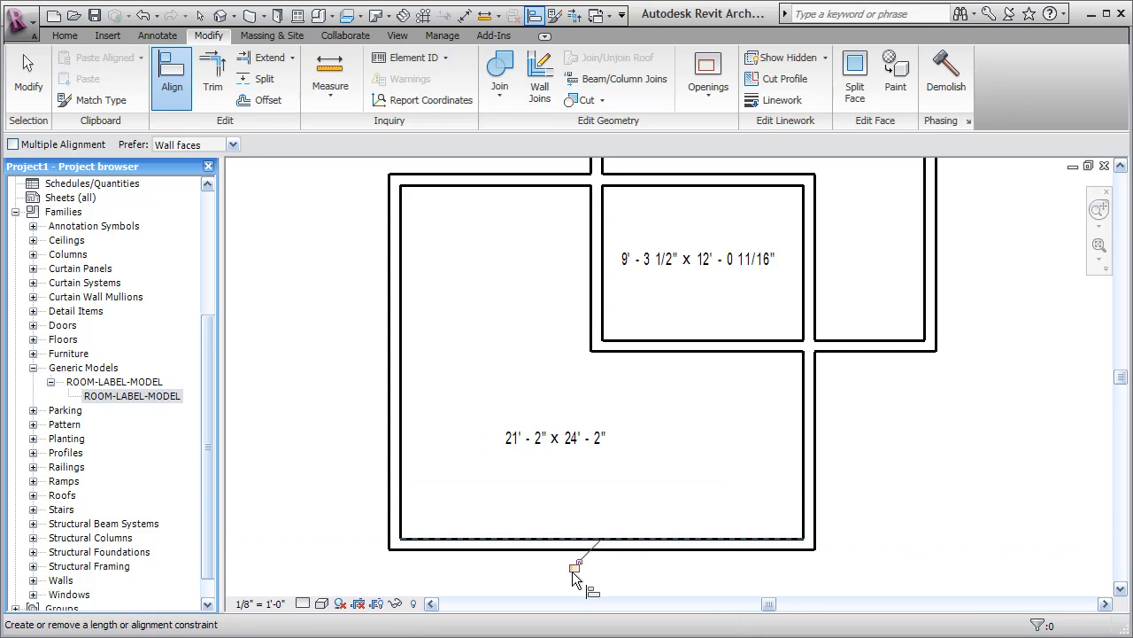
key("Escape")
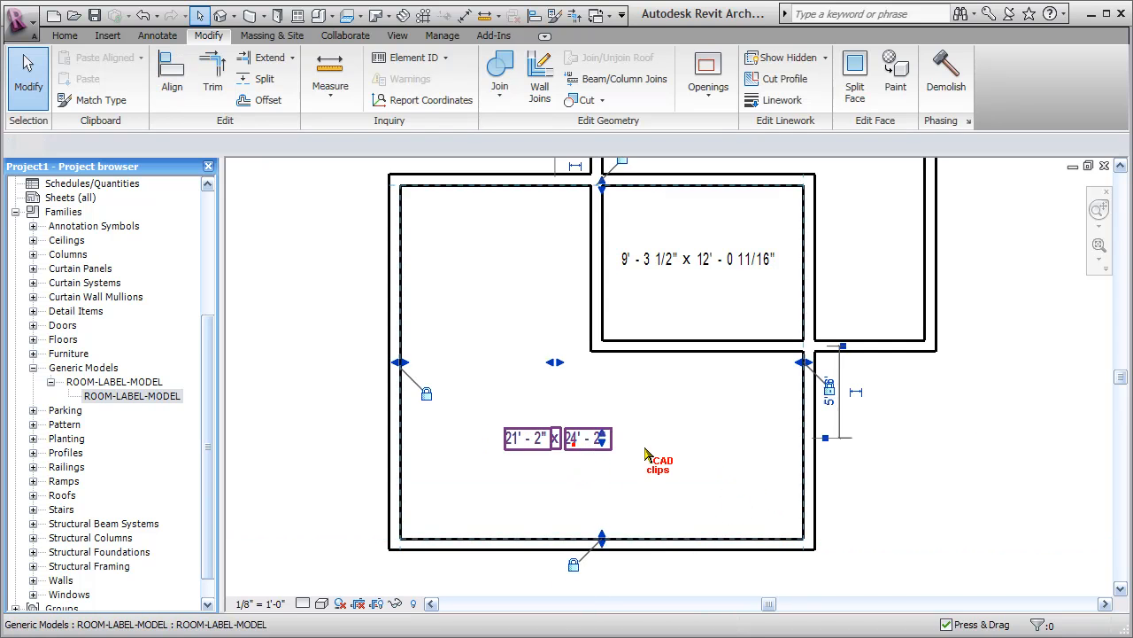
left_click(586, 451)
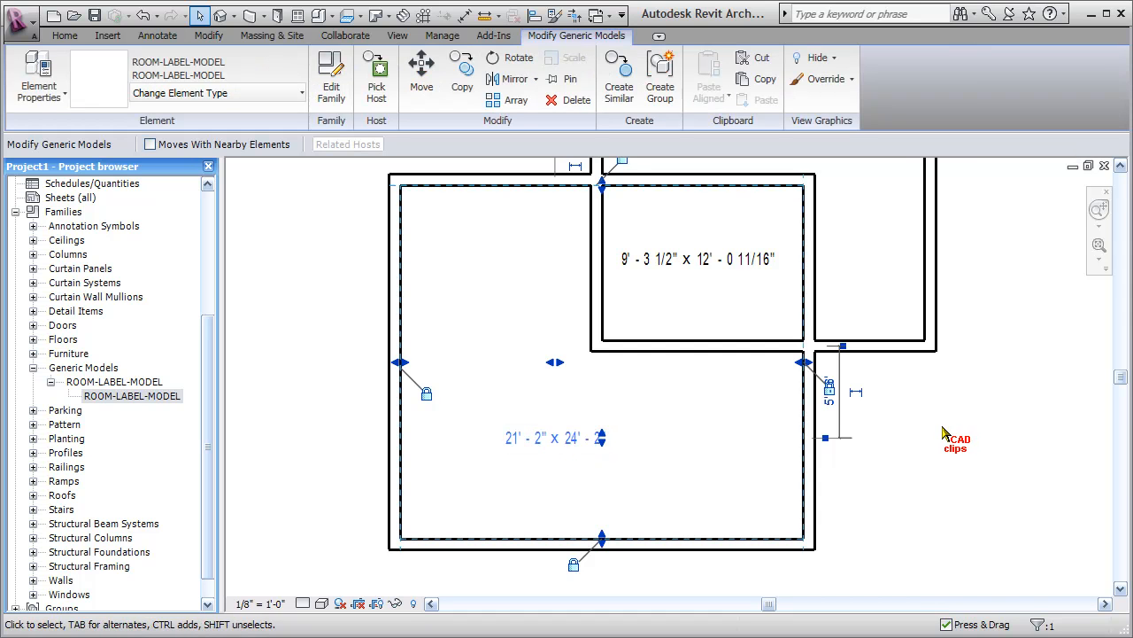
left_click(936, 436)
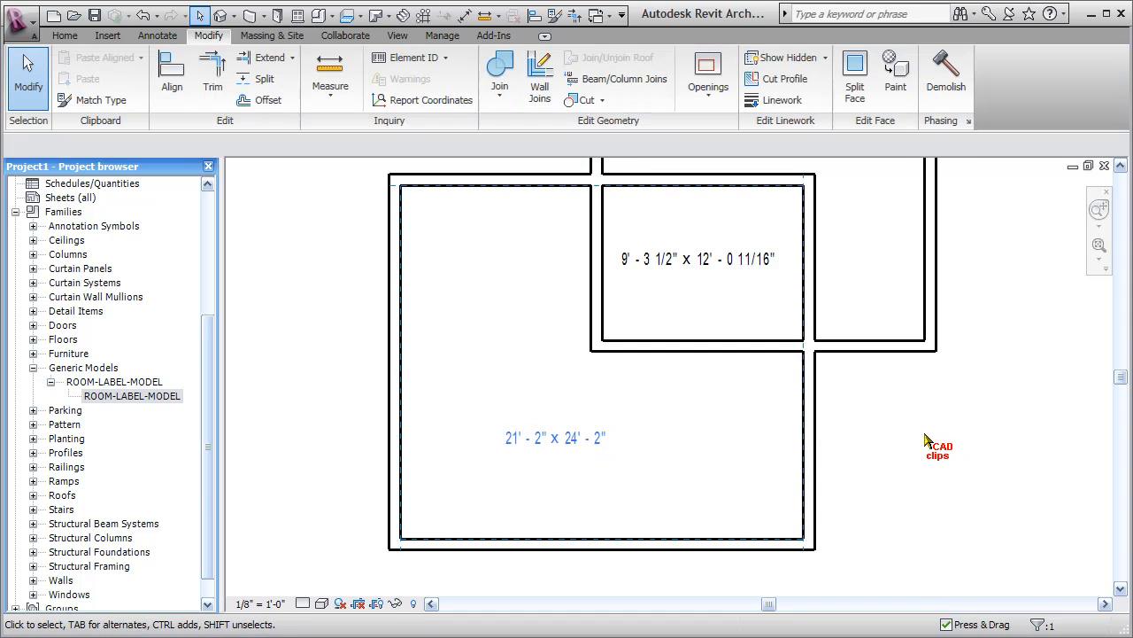
Move the upper room's label down and to the left, just above the horizontal wall
middle_click_drag(935, 435, 863, 499)
scroll(782, 268, "up", 5)
middle_click_drag(813, 308, 868, 381)
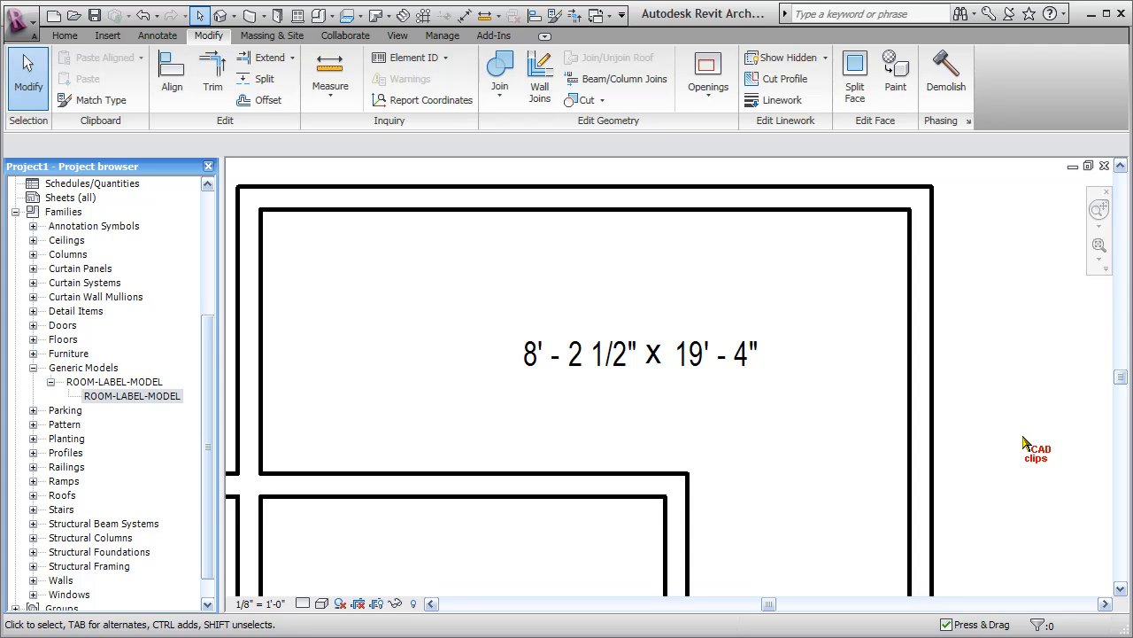
left_click(652, 356)
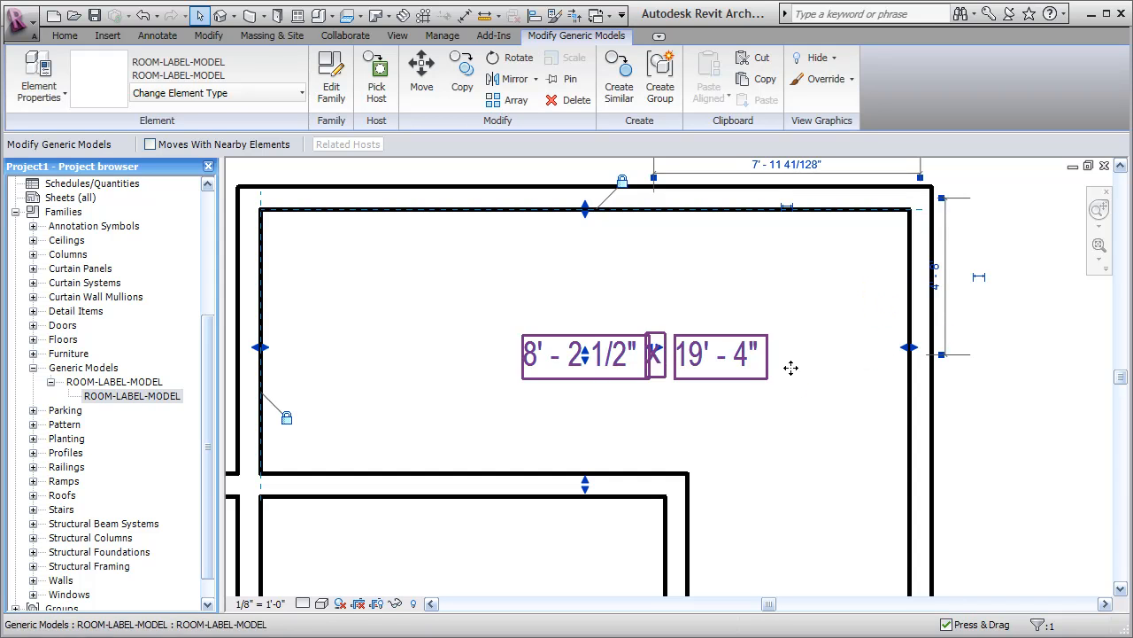
left_click_drag(660, 351, 766, 379)
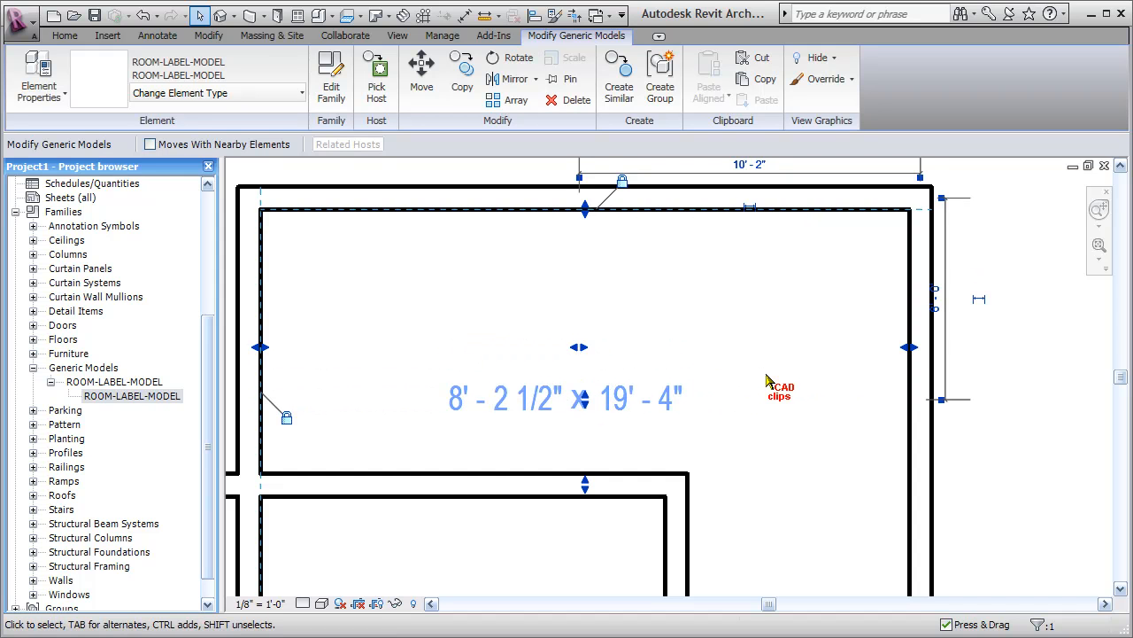
left_click(832, 380)
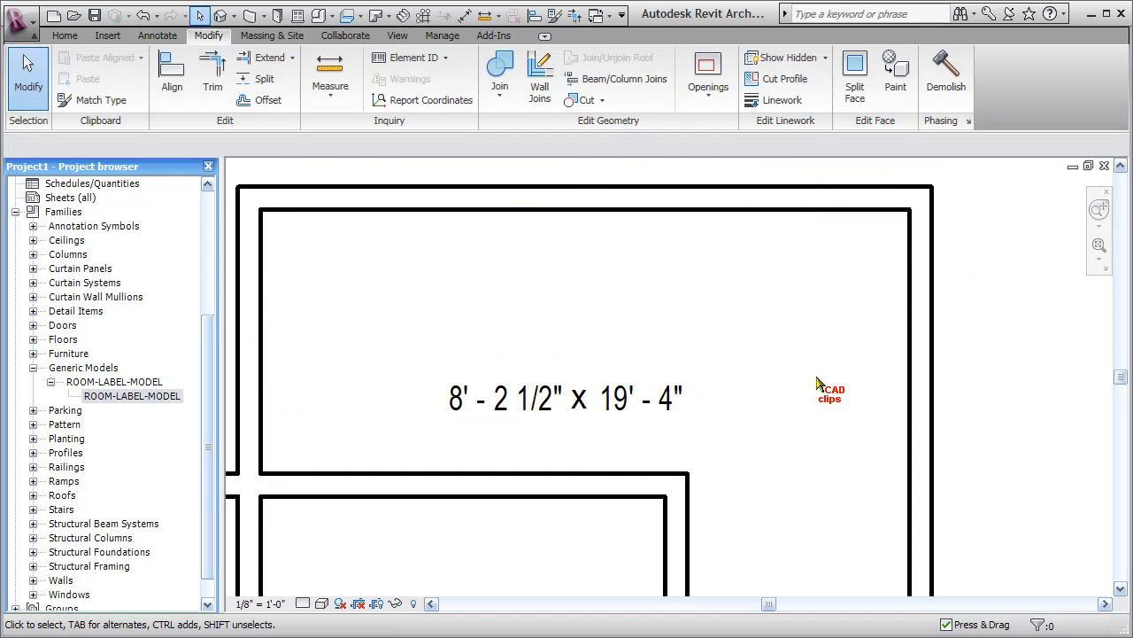
scroll(824, 384, "up", 1)
scroll(832, 372, "down", 2)
middle_click_drag(833, 372, 848, 308)
scroll(846, 307, "down", 1)
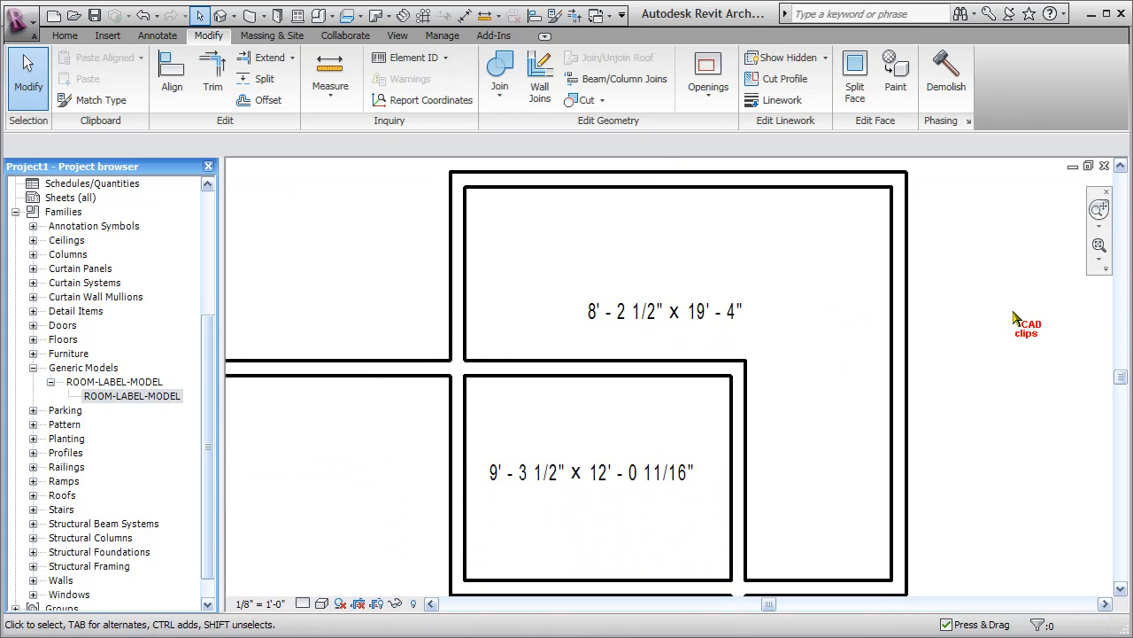